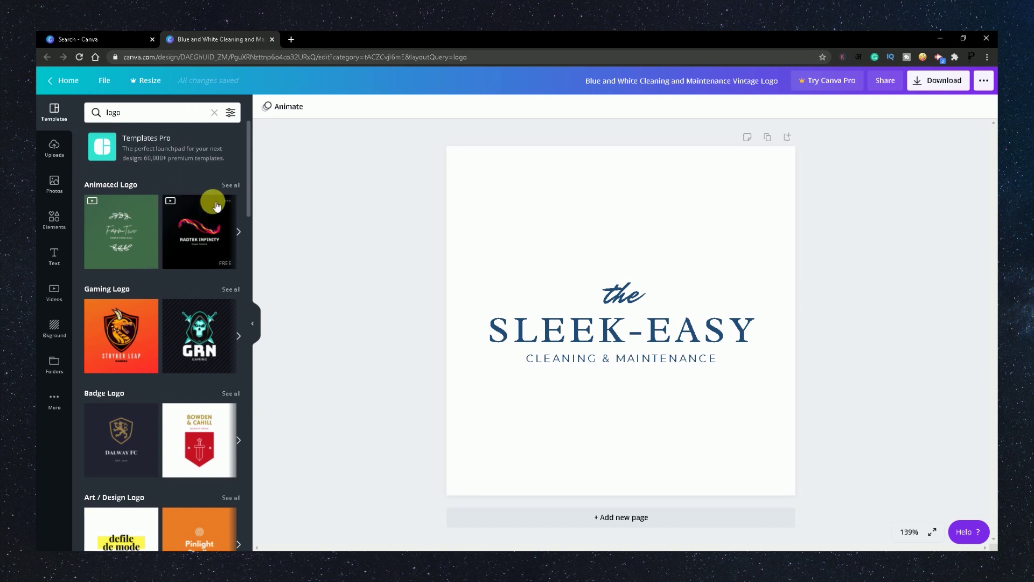
Step: Examine the logo template categories, from animated, gaming and badge logos through beauty and basketball logos
scroll(217, 258, down, 2)
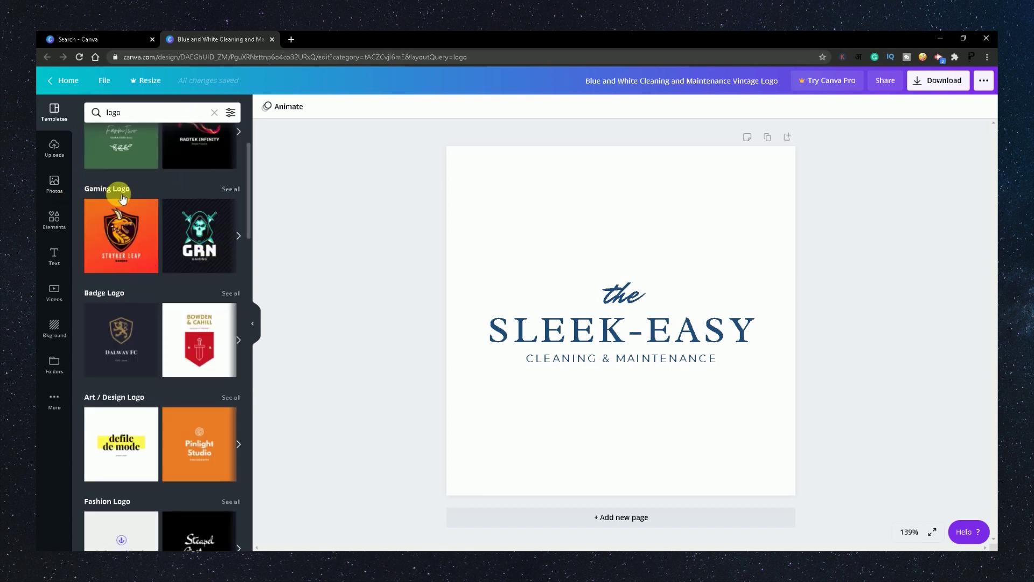
scroll(161, 268, down, 2)
scroll(149, 289, down, 2)
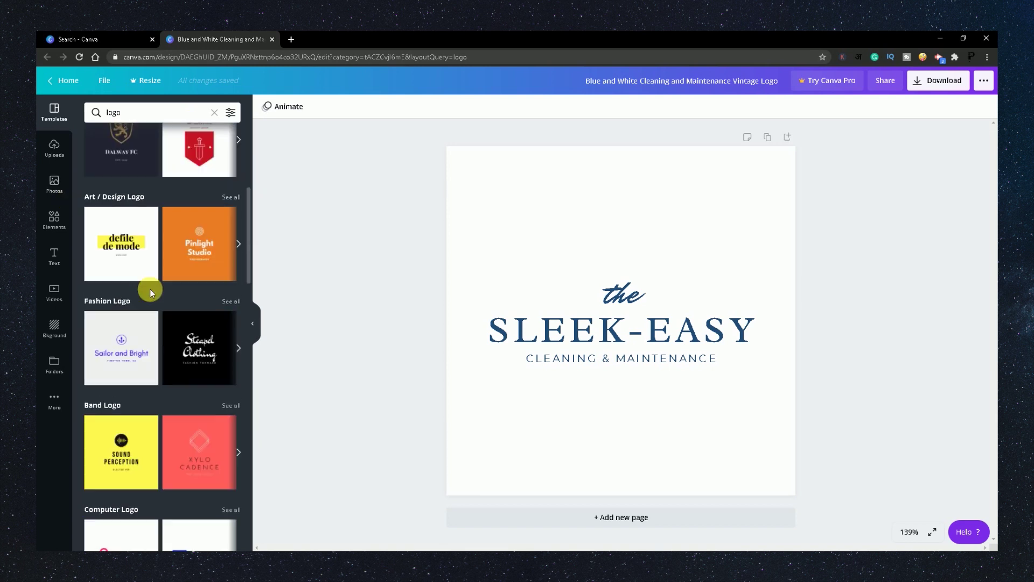
scroll(178, 299, down, 4)
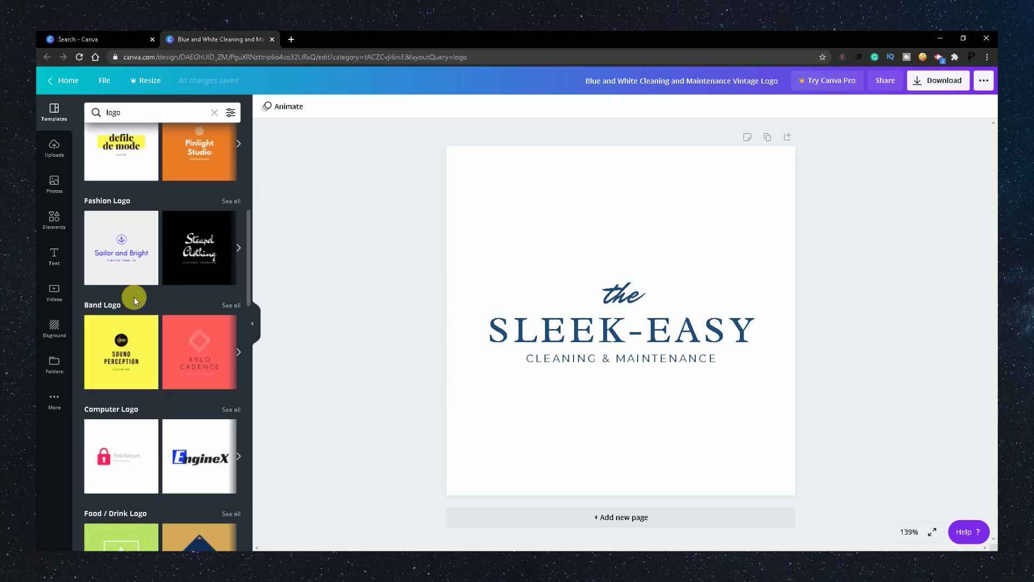
scroll(172, 310, down, 2)
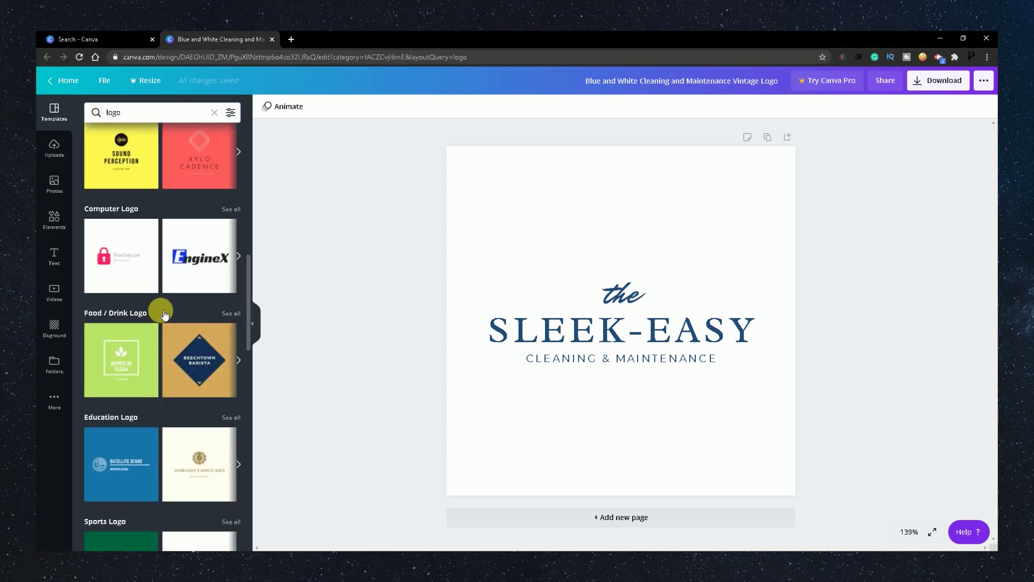
scroll(154, 323, down, 20)
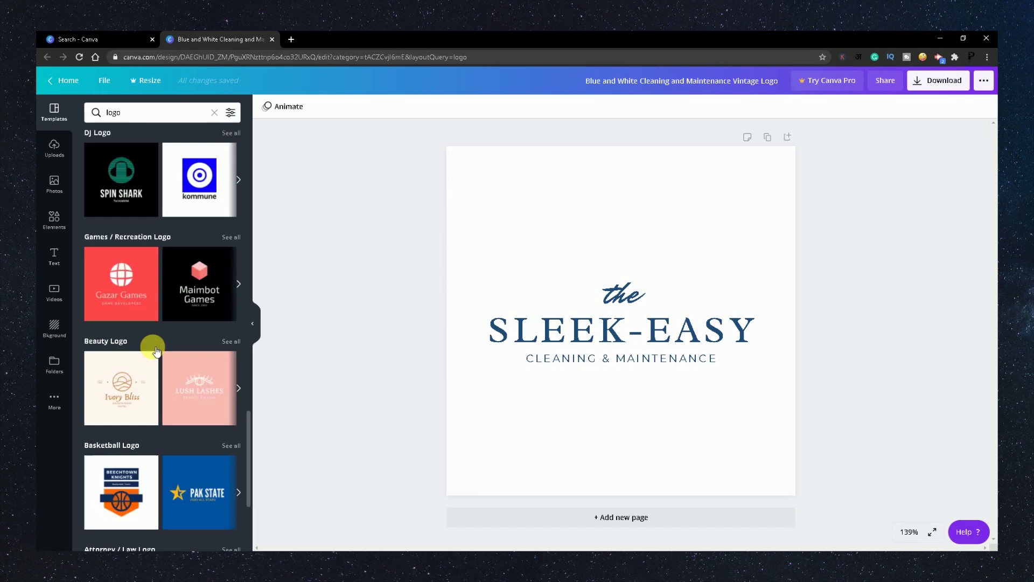
scroll(153, 346, up, 15)
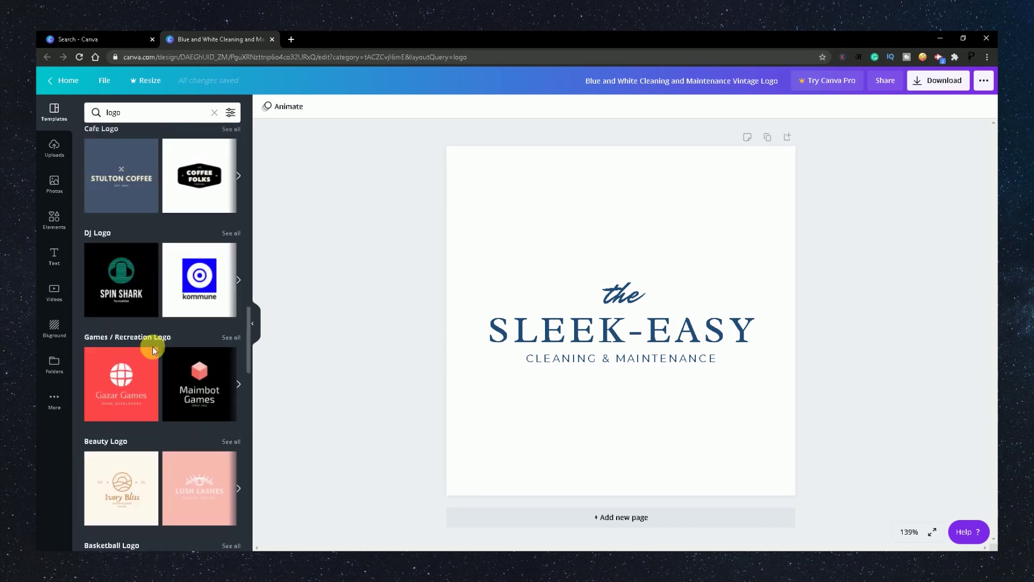
scroll(157, 351, up, 15)
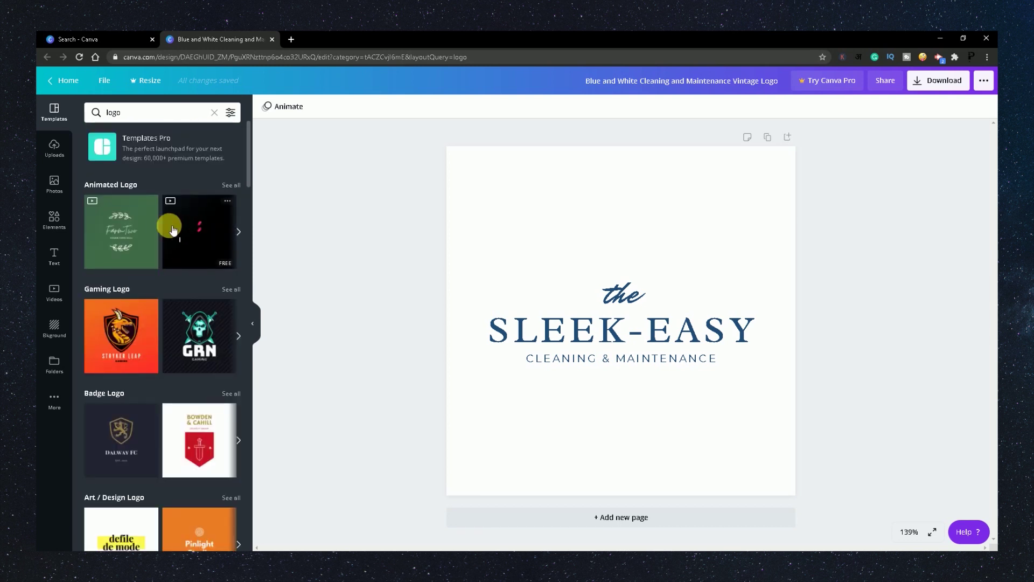
Step: Show all Art / Design Logo templates and apply the white Visual Designer one with the black square icon
scroll(157, 232, down, 4)
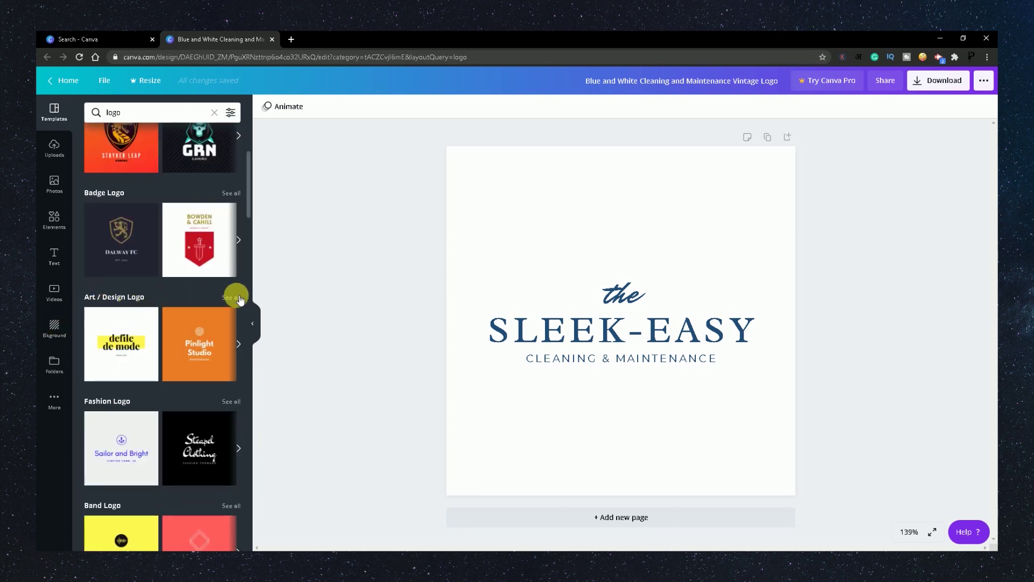
click(237, 297)
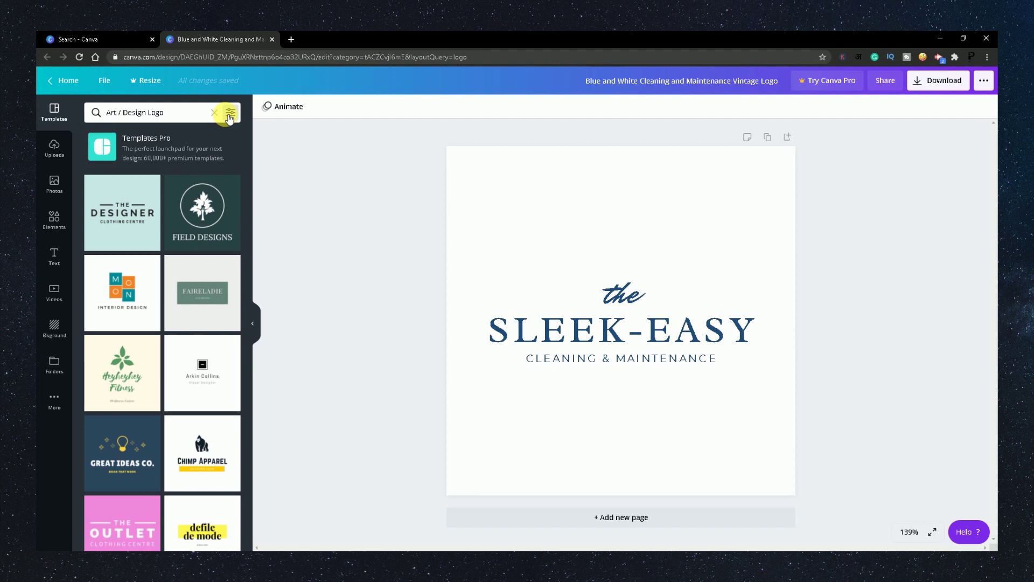
scroll(107, 294, down, 2)
scroll(168, 322, down, 4)
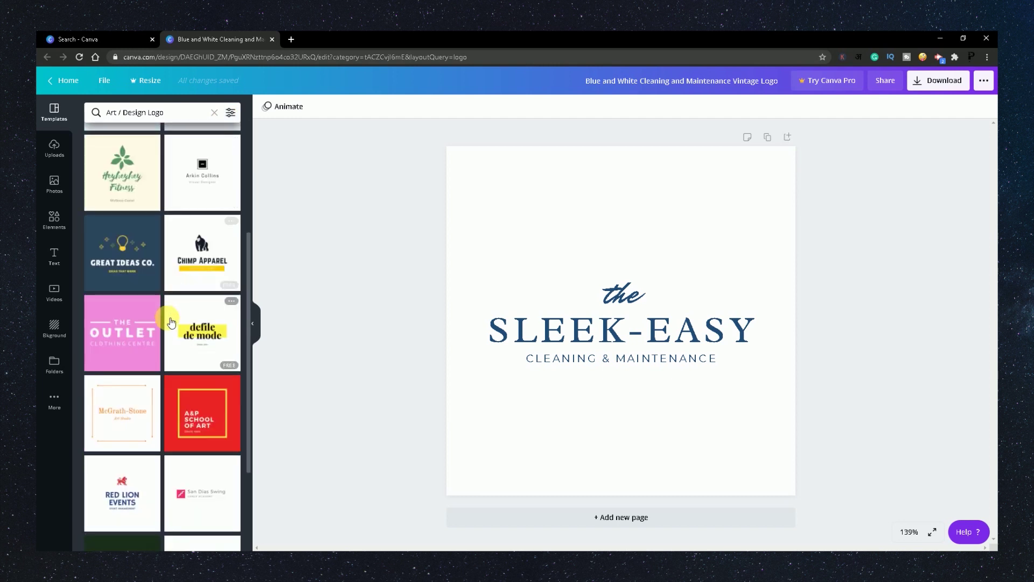
scroll(161, 318, up, 4)
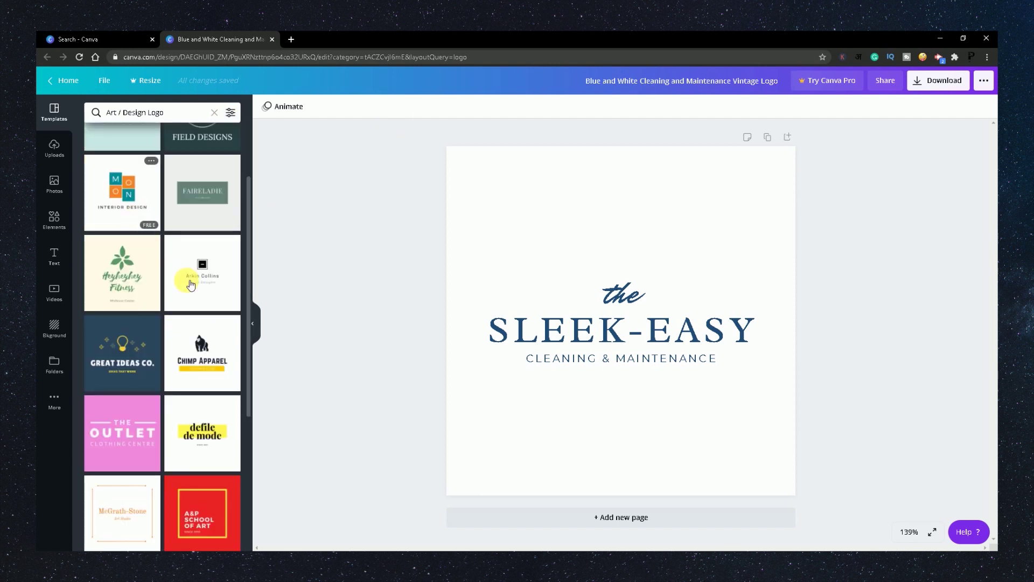
scroll(203, 285, down, 4)
scroll(167, 339, up, 6)
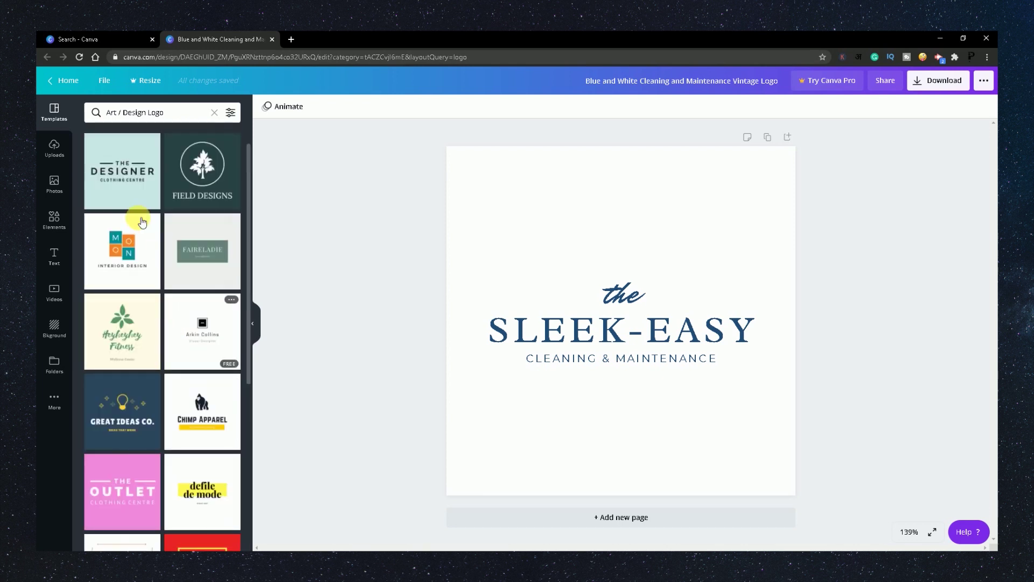
click(198, 340)
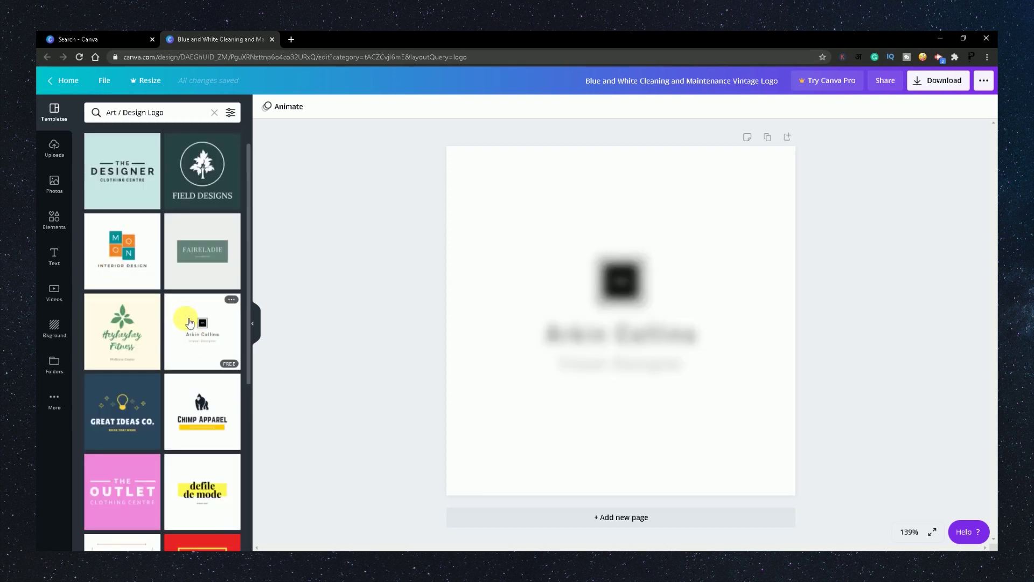
Step: Replace the name line beneath the square icon with "Precious Moments"
click(631, 335)
double_click(641, 338)
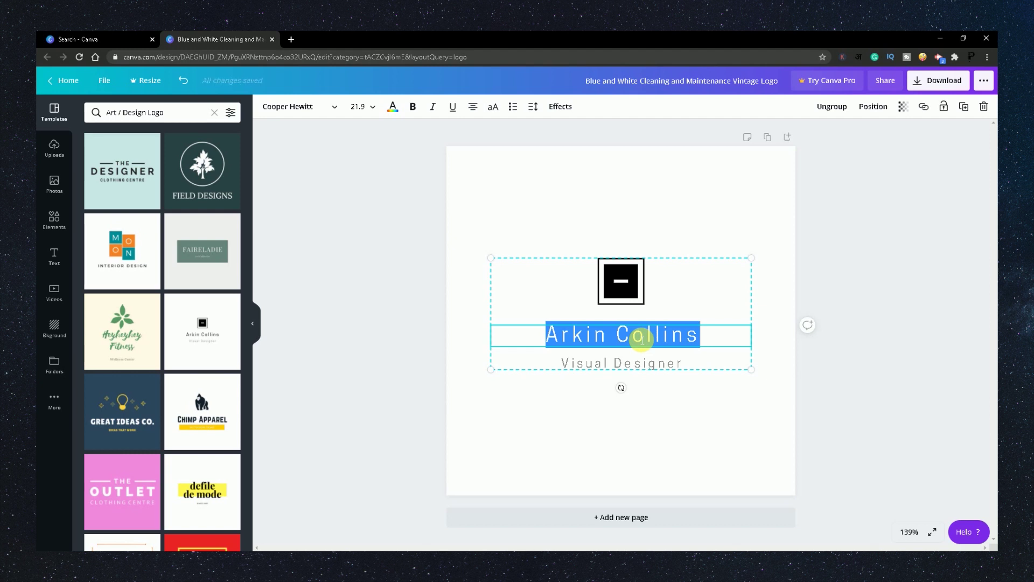
text(Precious Mo)
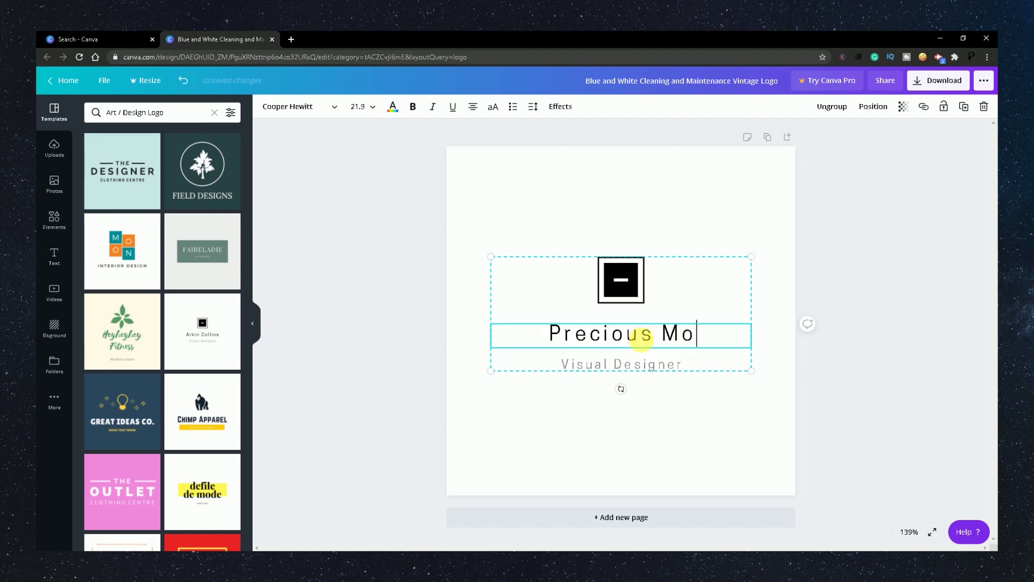
text(ments)
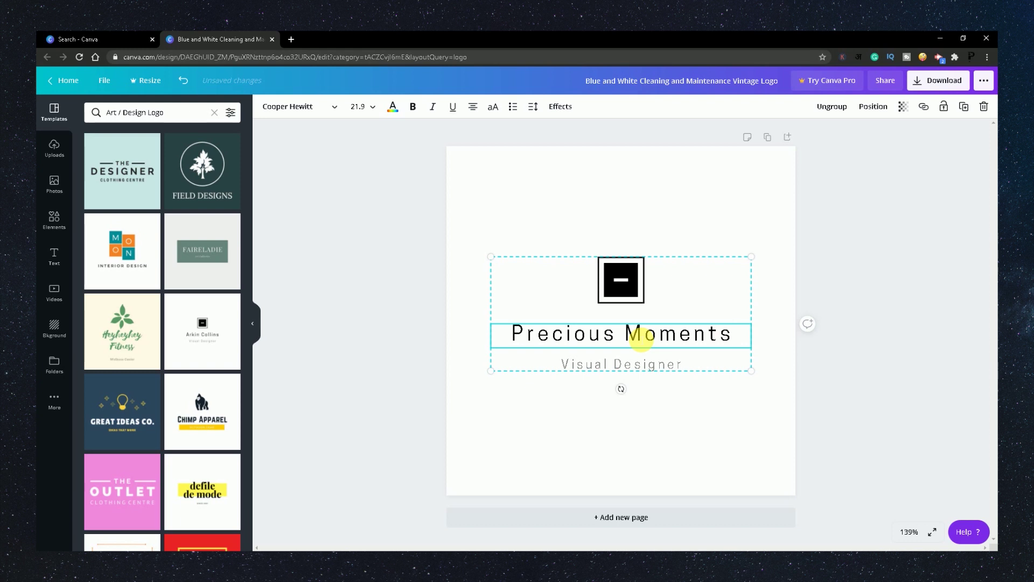
Step: Replace the "Visual Designer" tagline with "We Capture Love Stories"
click(642, 374)
double_click(644, 372)
key(ctrl+a)
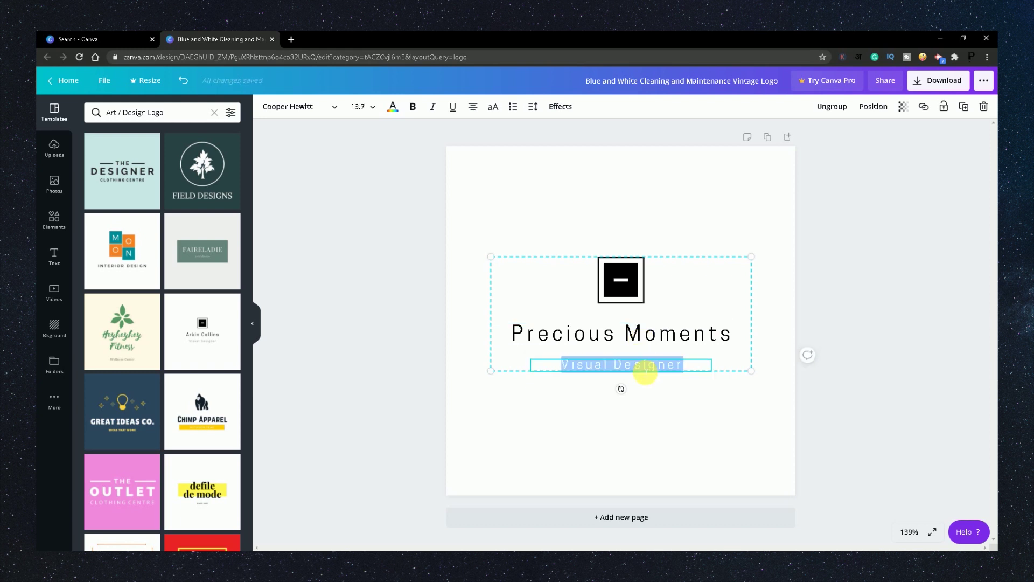
text(We c)
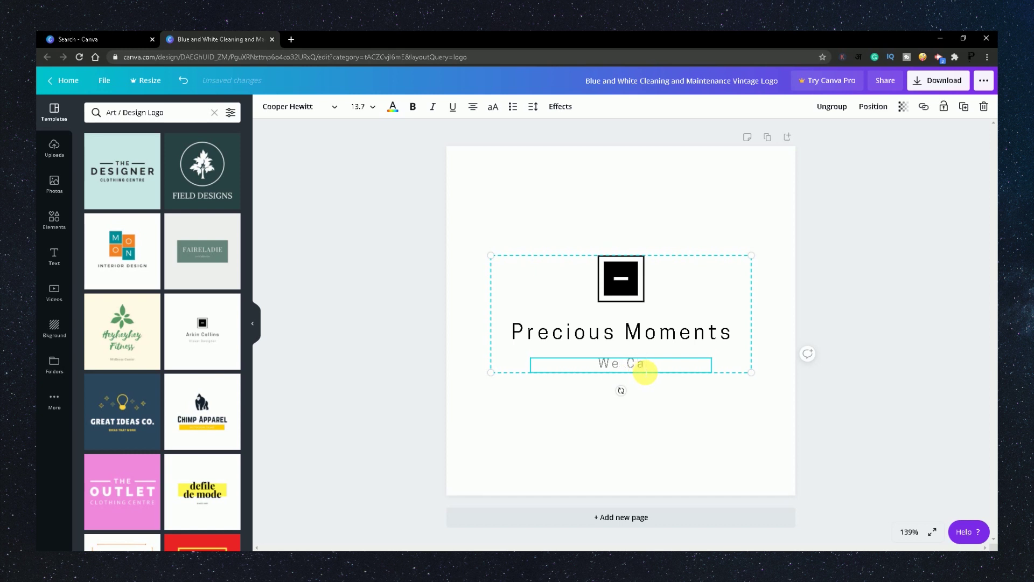
text(apture Love Stories)
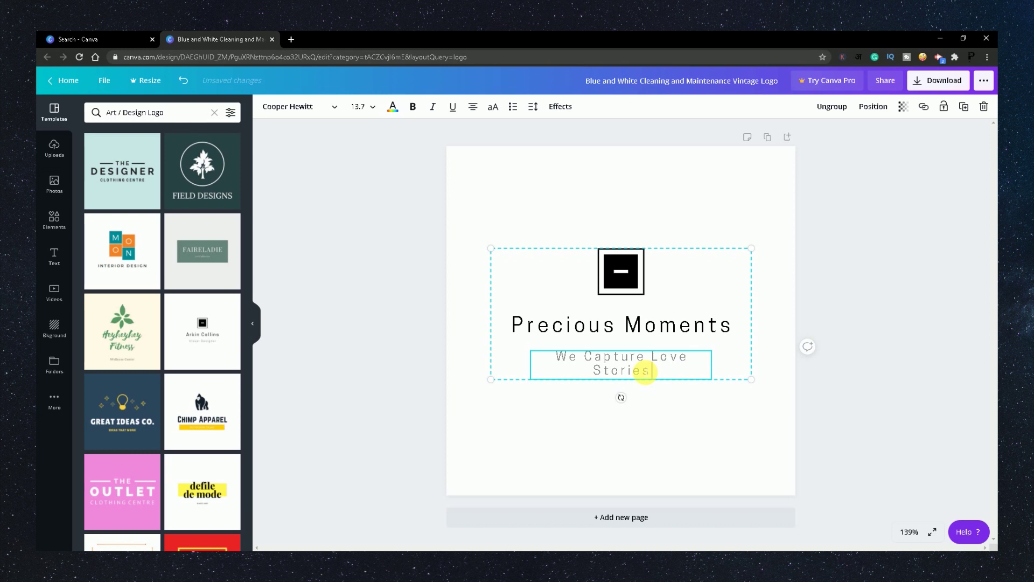
Step: Set the font size of the "We Capture Love Stories" tagline to 10
mouse_move(651, 371)
mouse_down()
mouse_move(562, 367)
mouse_move(663, 376)
mouse_up()
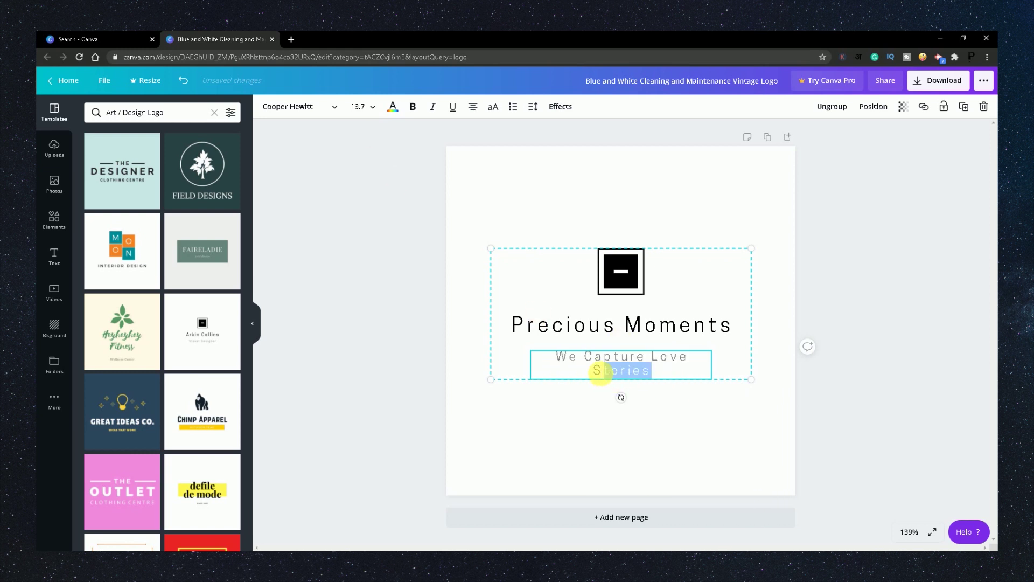
click(367, 112)
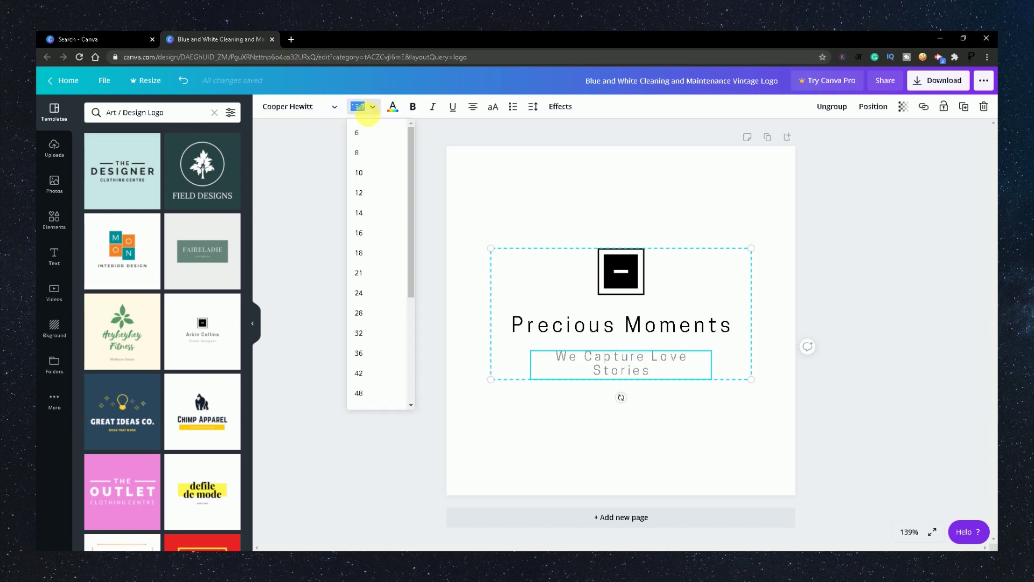
text(10)
key(Return)
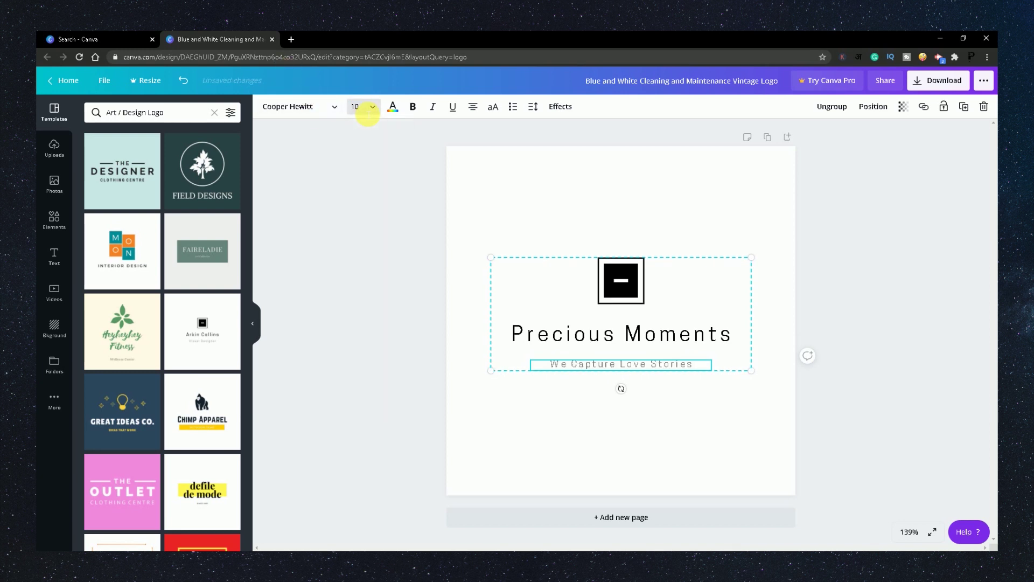
click(564, 433)
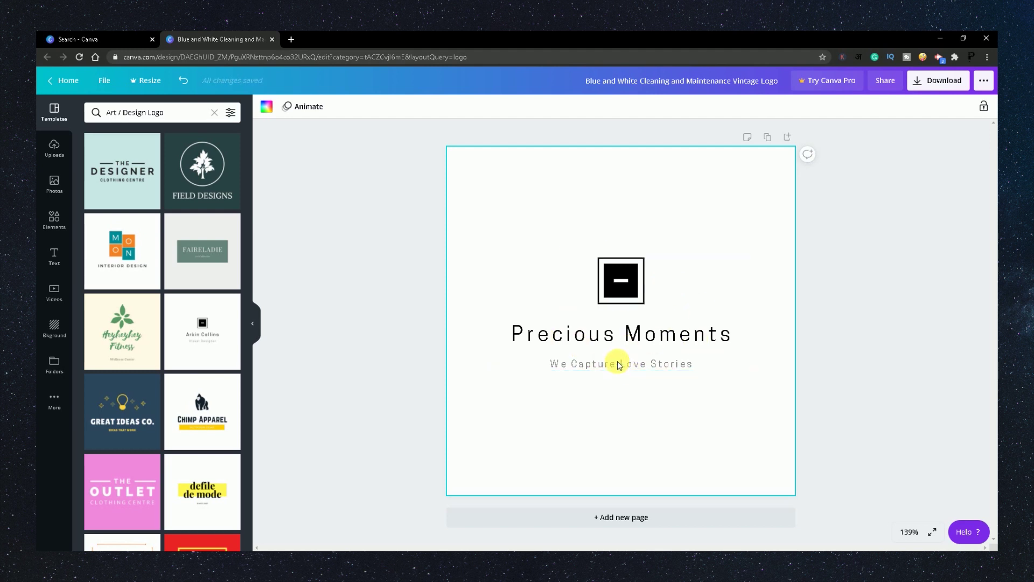
Step: Change the font of the "Precious Moments" title to Mr Dafoe
double_click(584, 338)
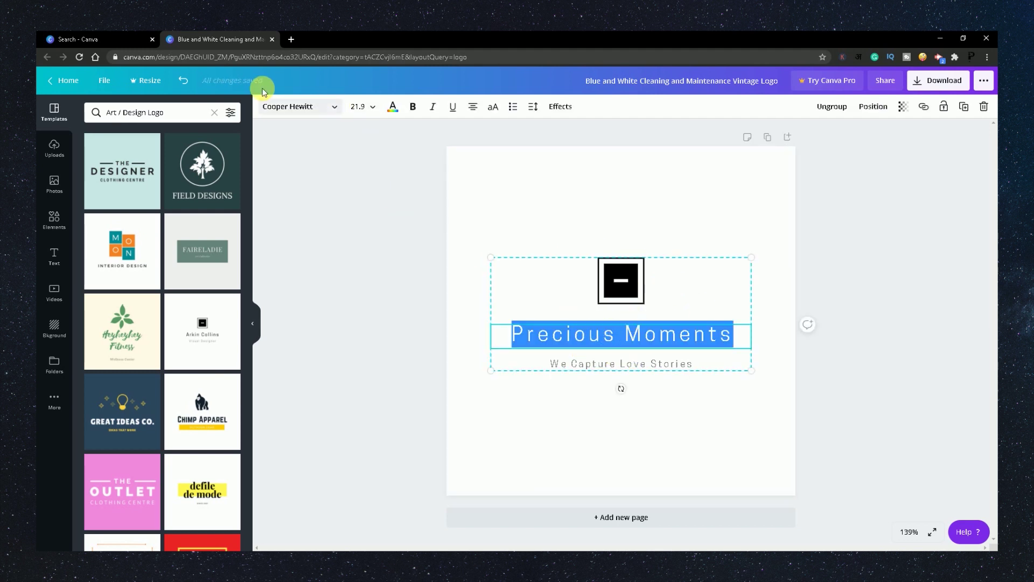
click(289, 109)
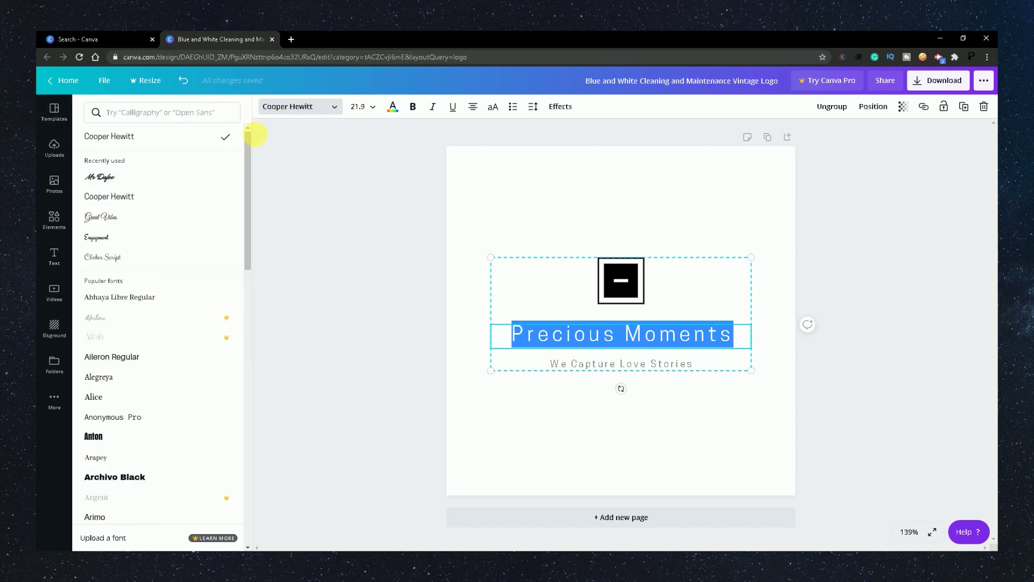
scroll(168, 208, down, 2)
scroll(167, 205, up, 2)
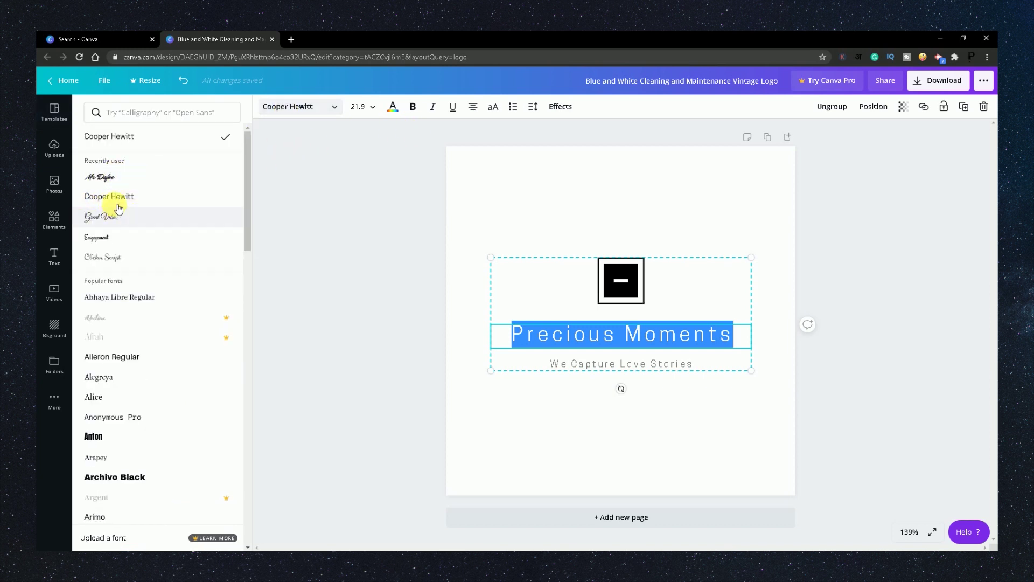
click(118, 180)
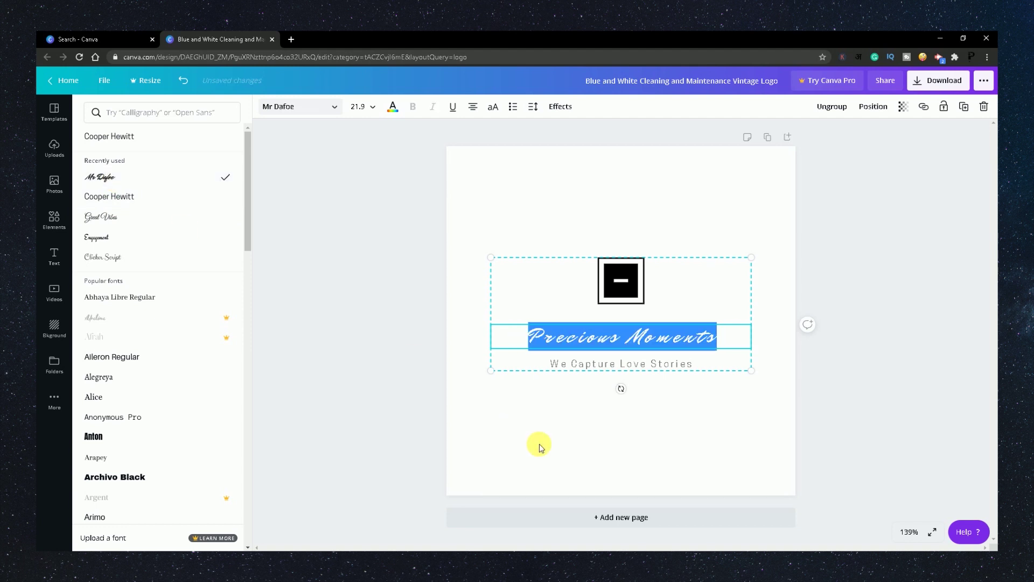
click(580, 425)
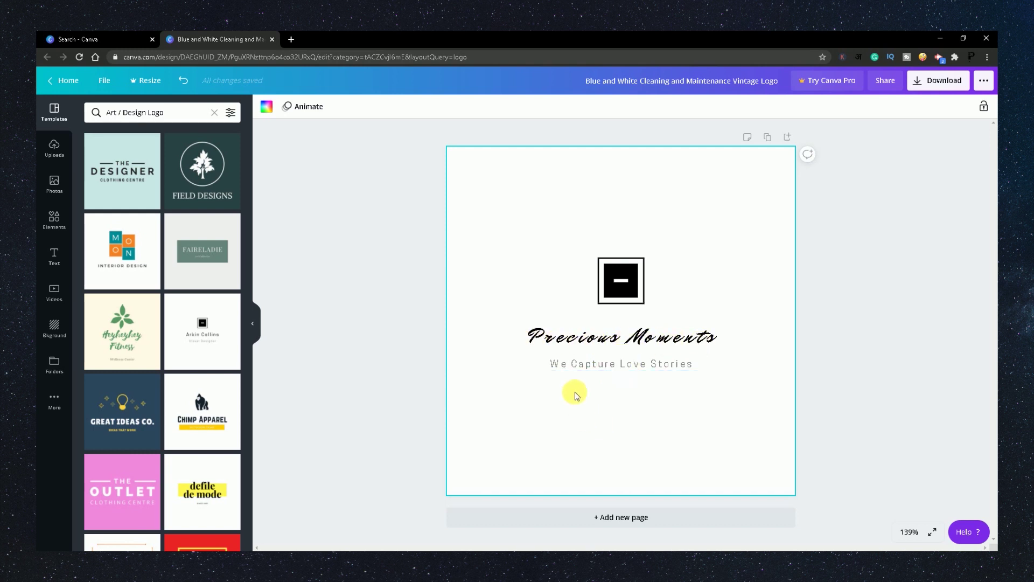
Step: Shift the grouped logo slightly upward and ungroup it into separate icon and text elements
mouse_move(609, 354)
mouse_down()
mouse_move(607, 300)
mouse_move(612, 363)
mouse_move(614, 344)
mouse_up()
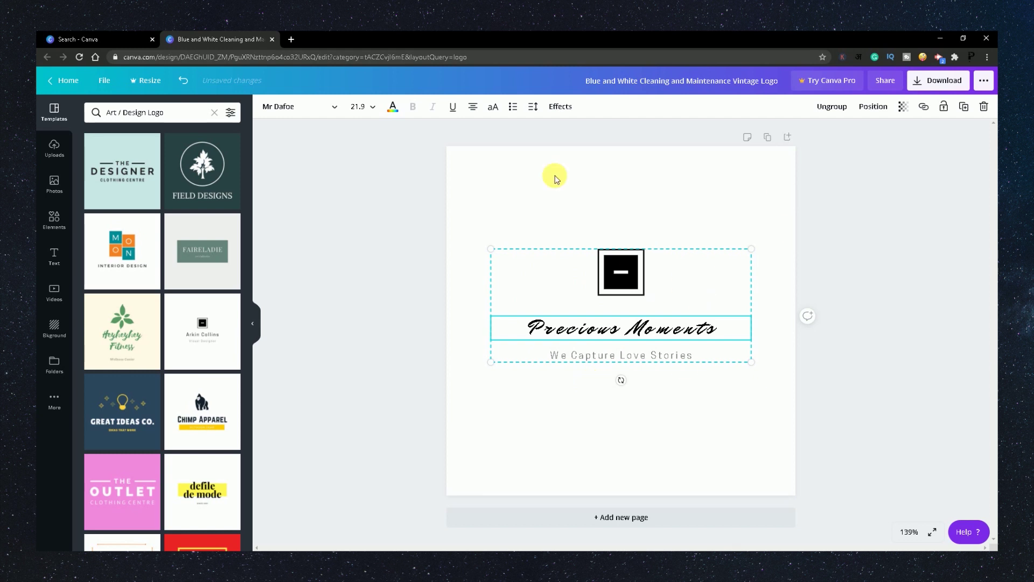
click(834, 107)
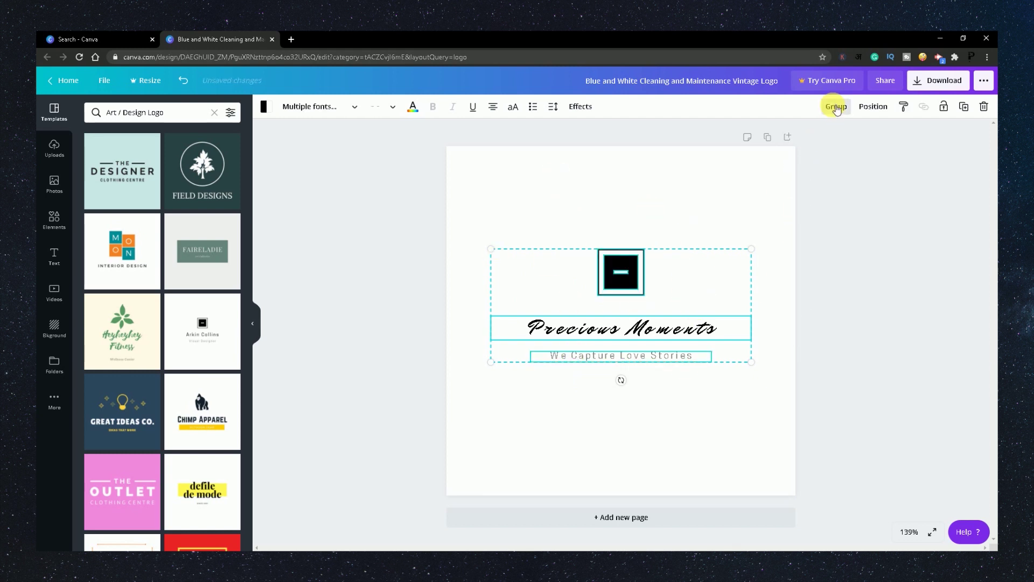
click(532, 265)
click(624, 275)
click(549, 338)
click(576, 359)
click(620, 418)
Step: Move the "We Capture Love Stories" tagline up so it sits directly beneath the "Precious Moments" title
click(638, 356)
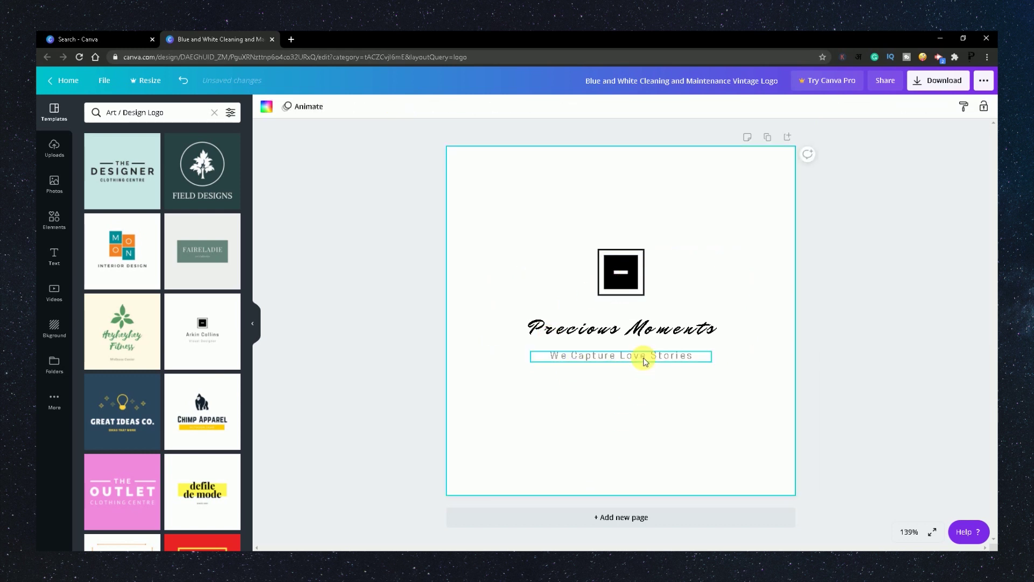
drag(638, 382, 637, 375)
click(708, 424)
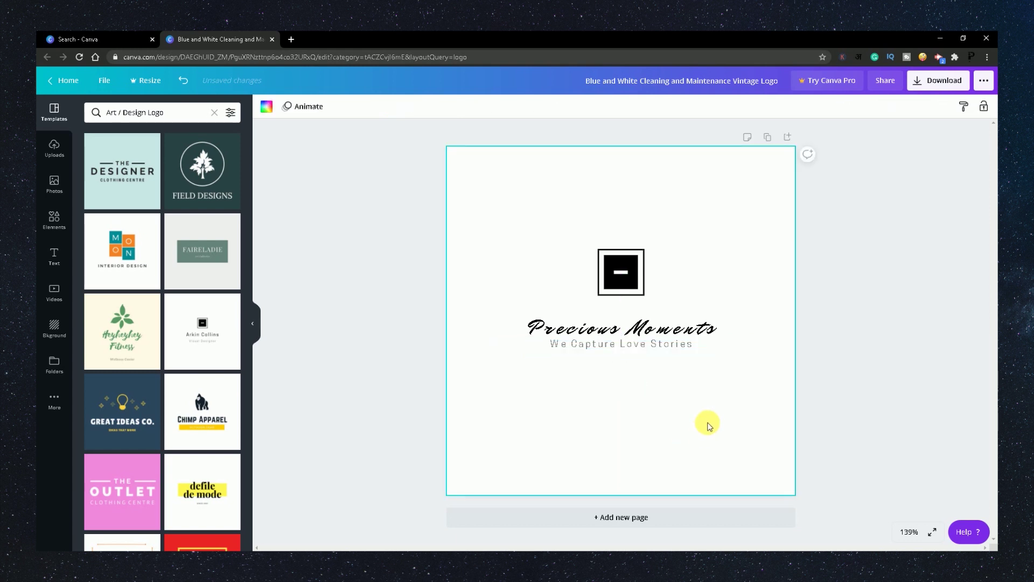
Step: Delete all pieces of the black square icon above the "Precious Moments" title
click(662, 348)
drag(593, 249, 685, 307)
key(Delete)
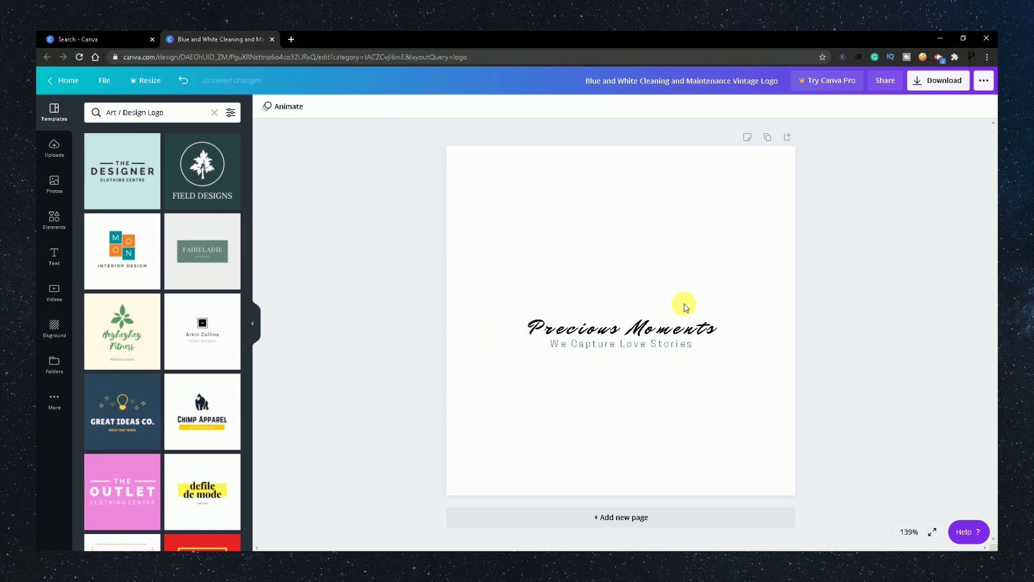
Step: Search the design elements for "ring"
click(65, 223)
click(152, 113)
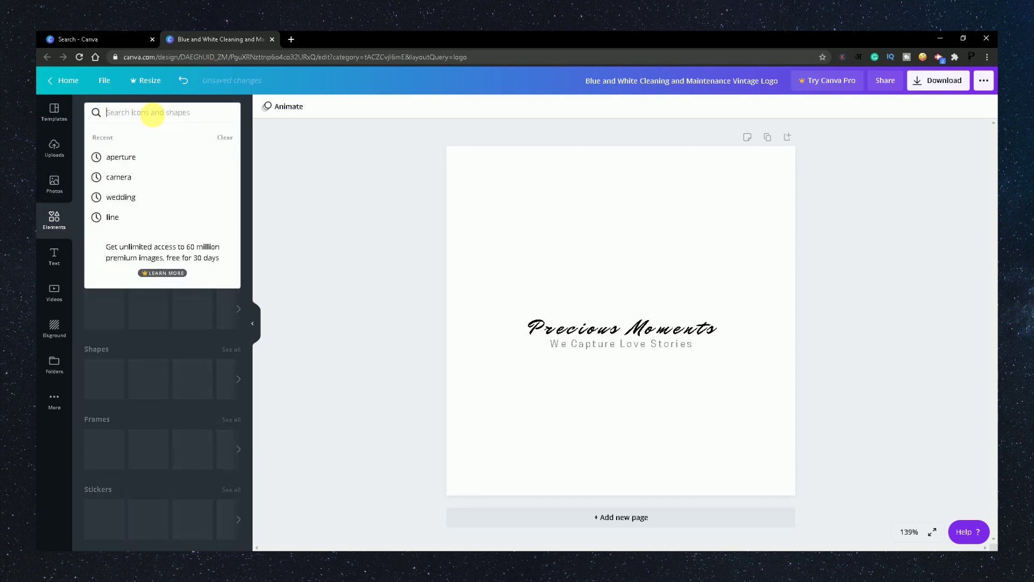
text(ring)
key(Return)
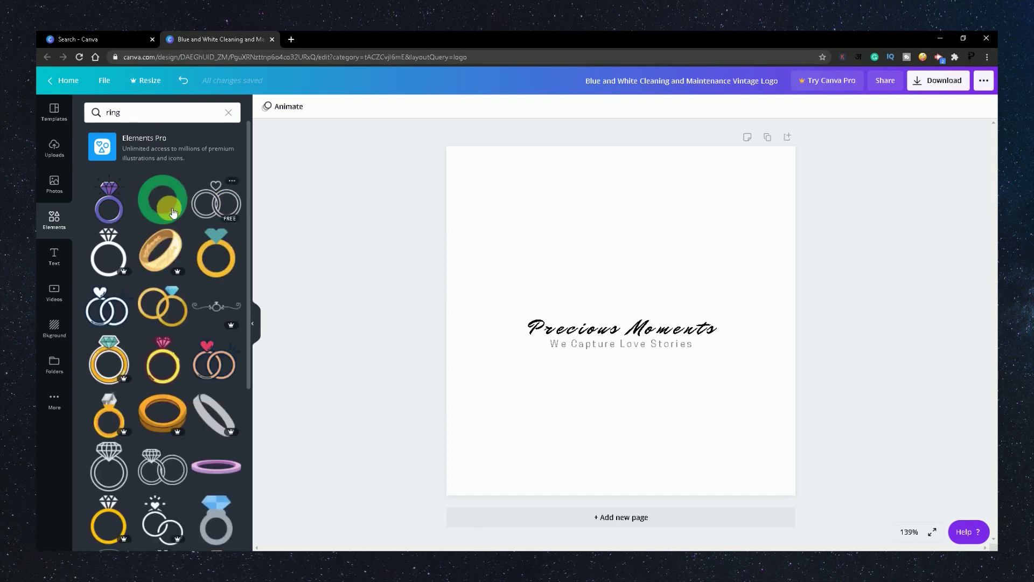
Step: Search the design elements for "dslr" and for "aperture", and look through the aperture icons
double_click(129, 113)
text(dslr)
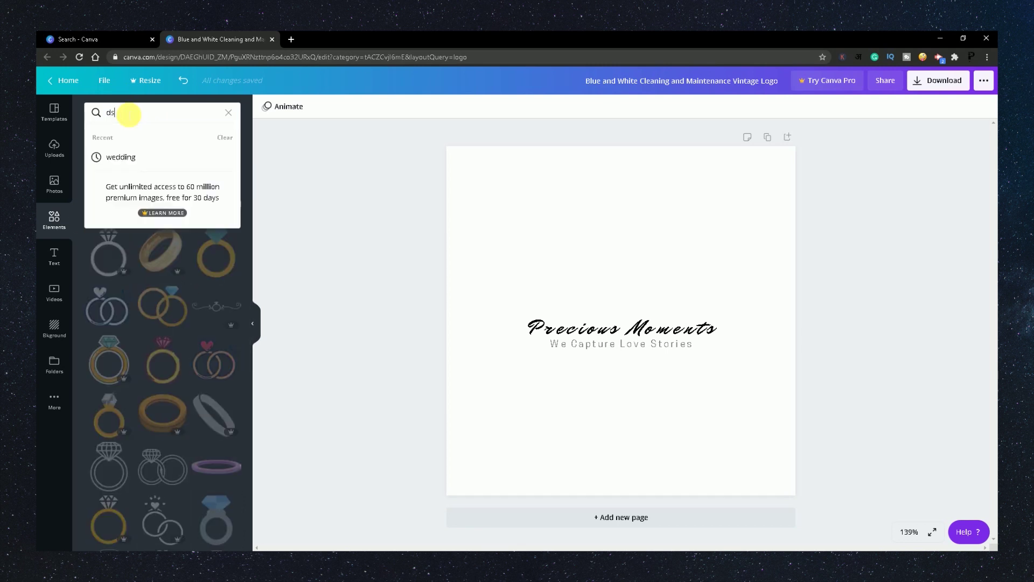
key(Return)
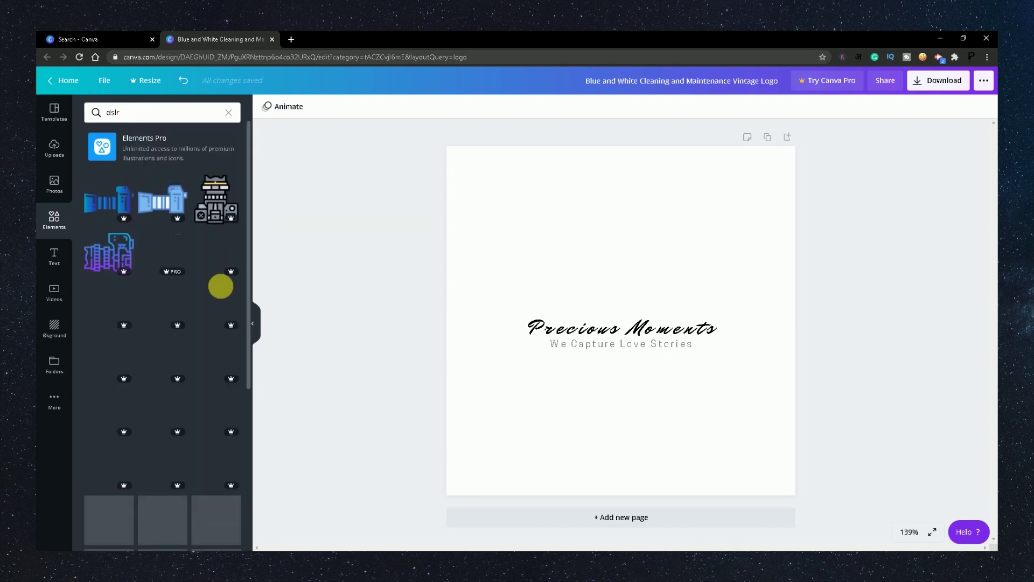
click(117, 112)
text(ap)
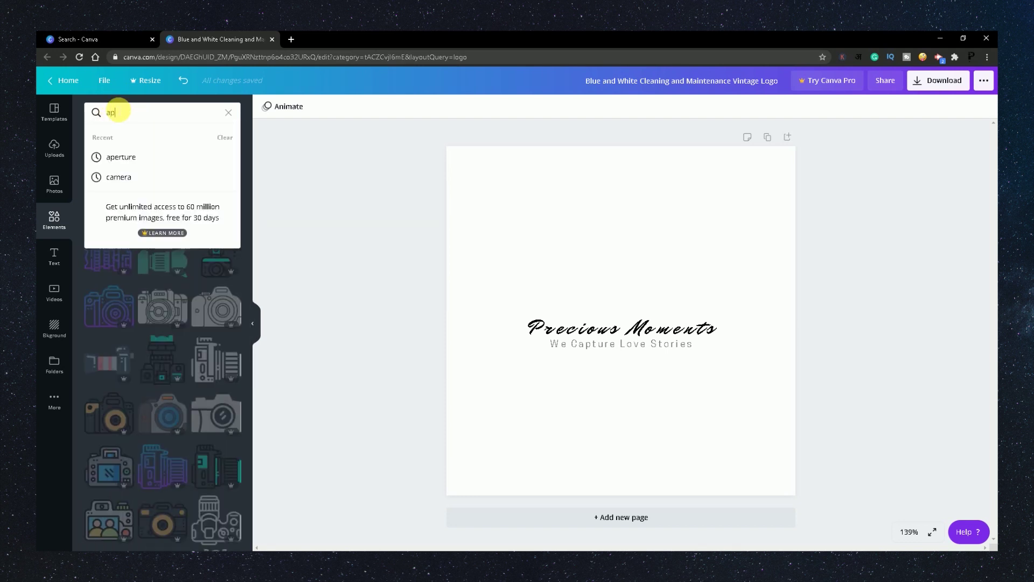
text(erture)
key(Return)
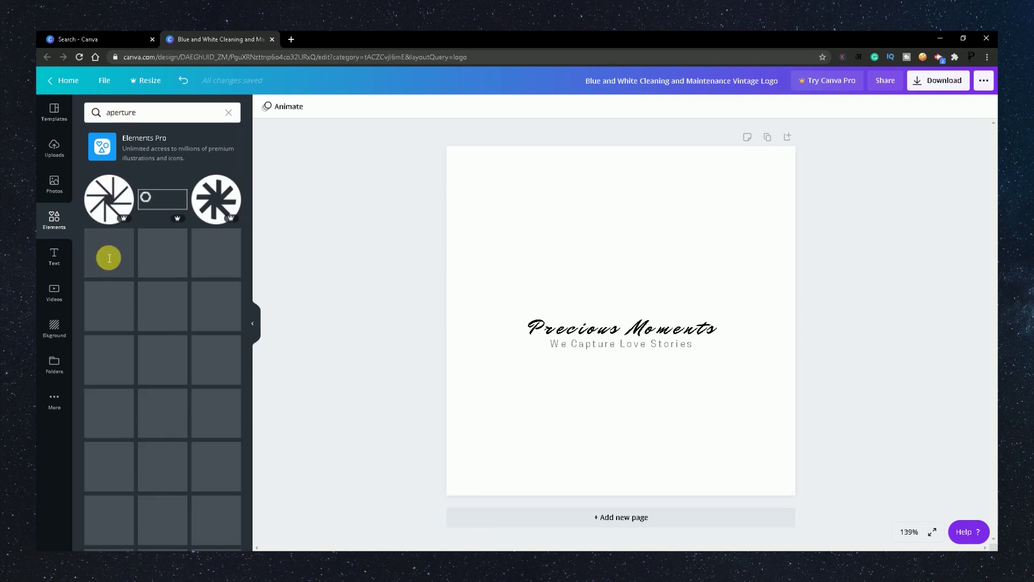
scroll(164, 401, down, 9)
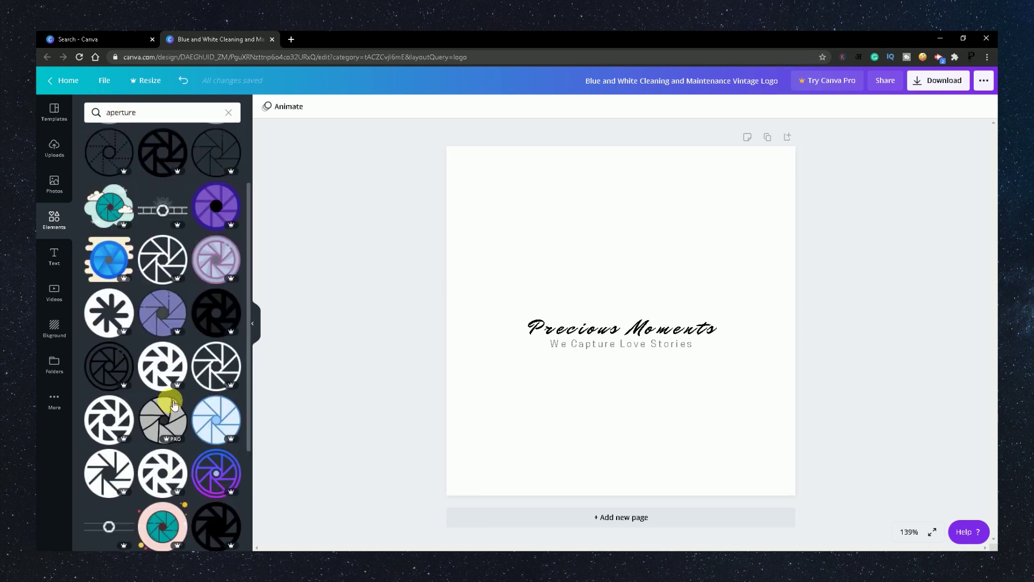
Step: Search the design elements for "ring" and add the free outlined interlocking rings with a heart
click(229, 112)
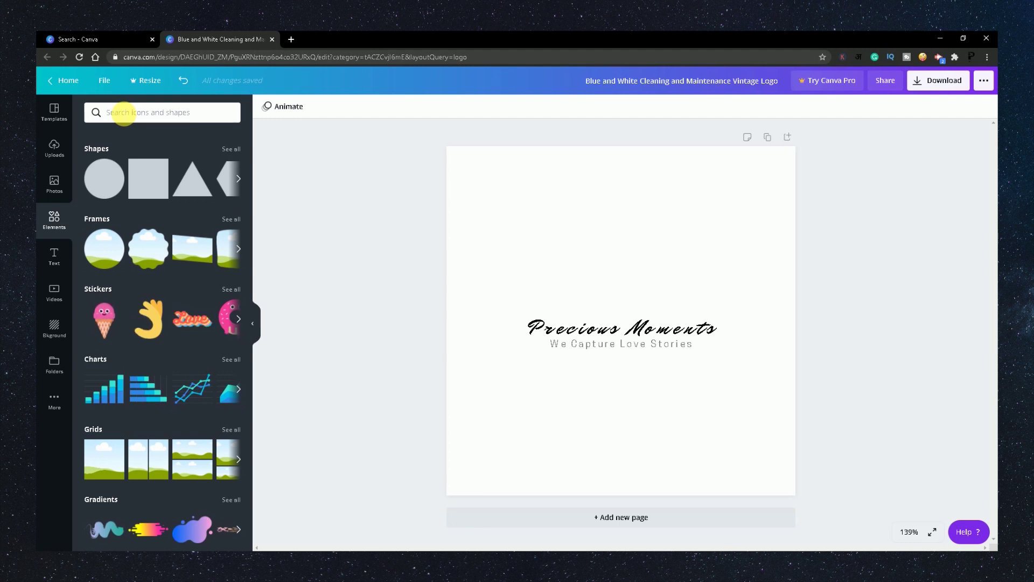
text(ring)
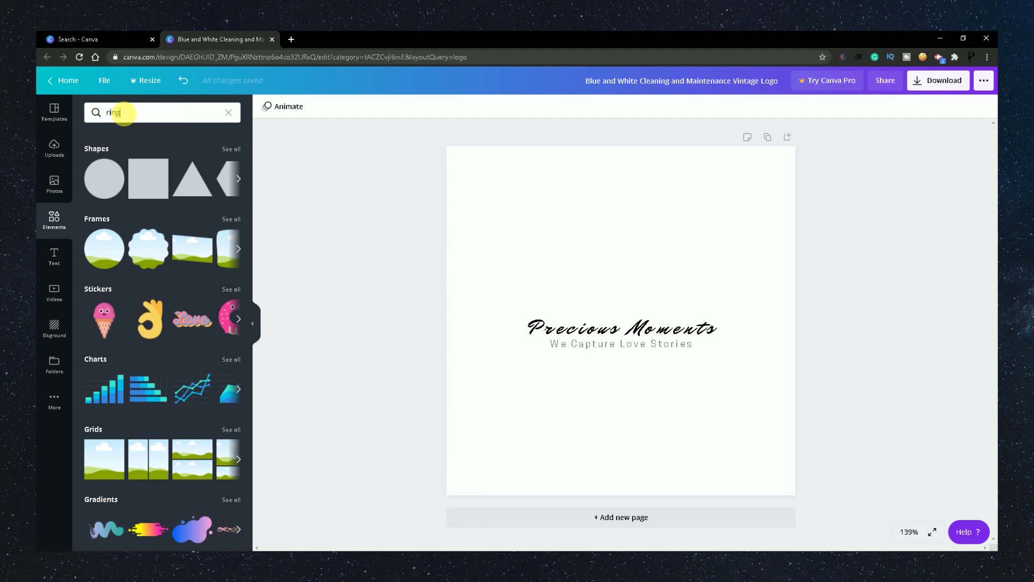
key(Return)
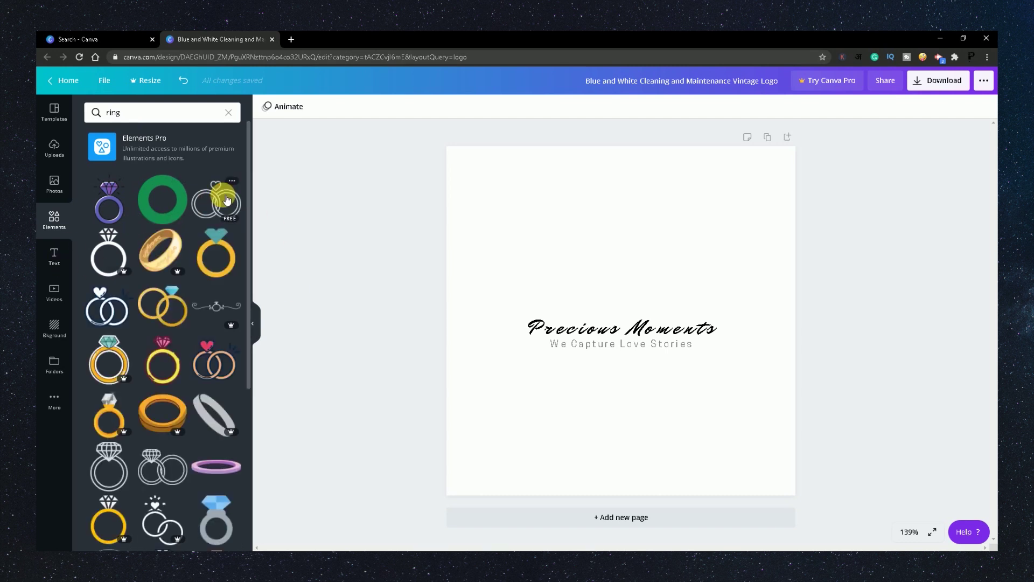
click(227, 201)
Step: Shrink the rings icon to a small size and center it directly above the "Precious Moments" title
drag(628, 293, 630, 229)
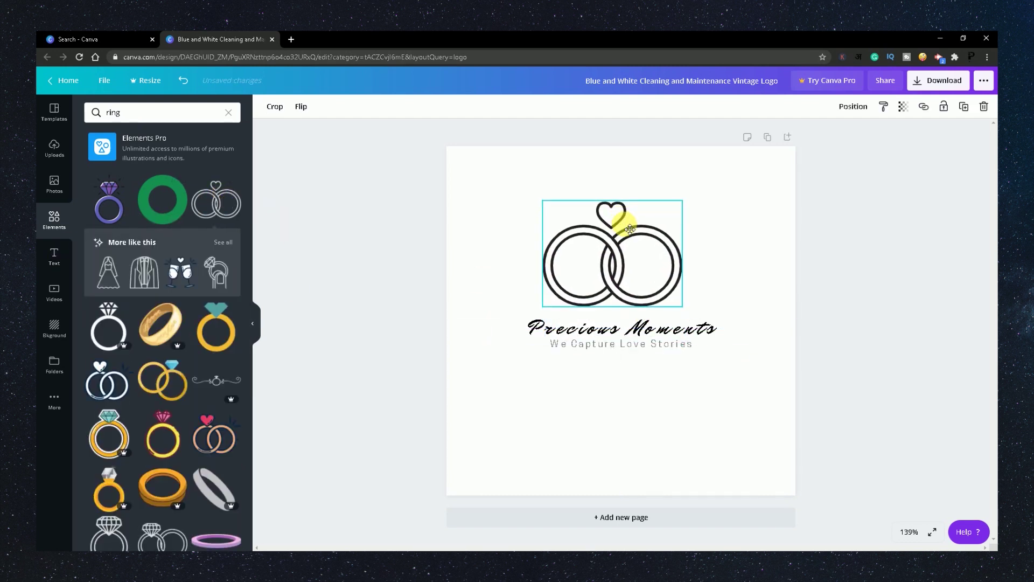
drag(543, 201, 637, 342)
click(688, 418)
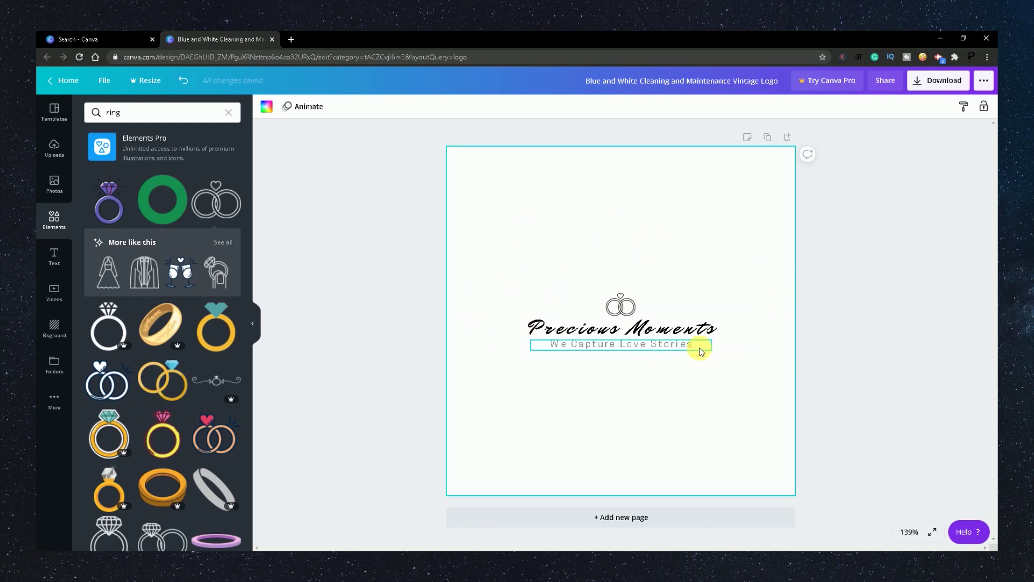
Step: Group the rings icon, the "Precious Moments" title and the tagline into one element
drag(488, 209, 754, 416)
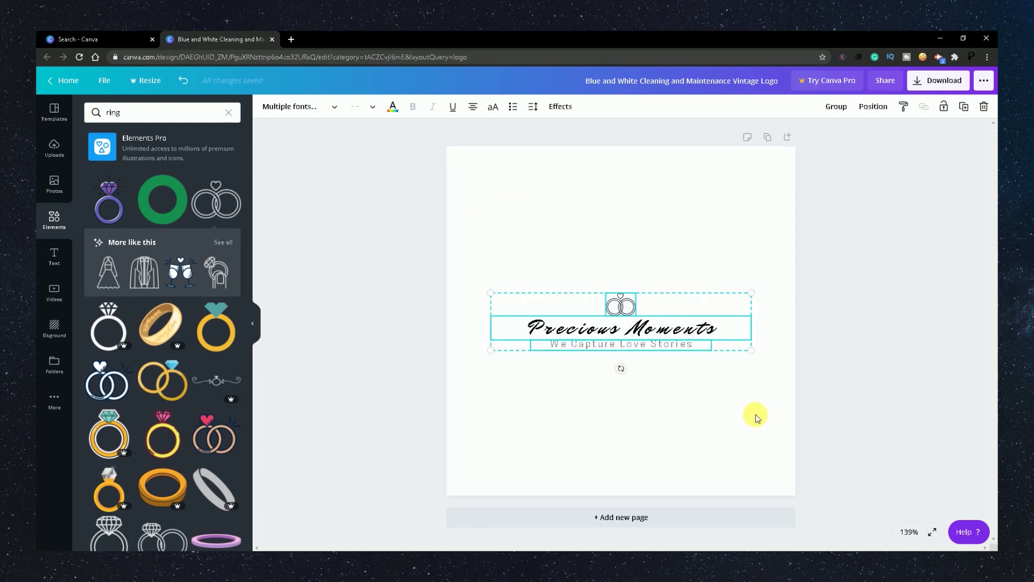
click(830, 111)
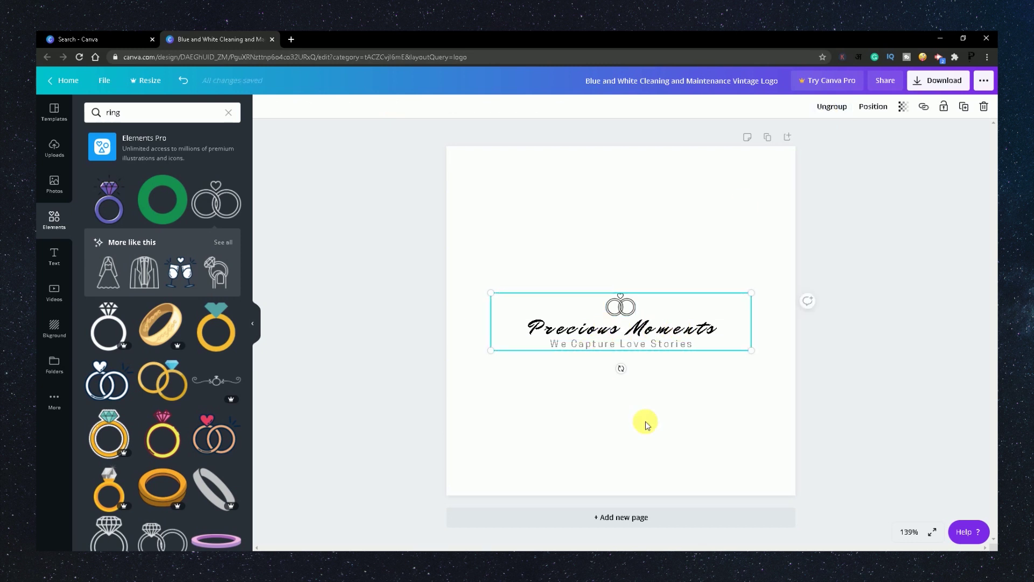
Step: Ungroup the logo, select its icon and title individually, and group all the parts again
click(833, 107)
click(554, 173)
click(619, 304)
click(587, 335)
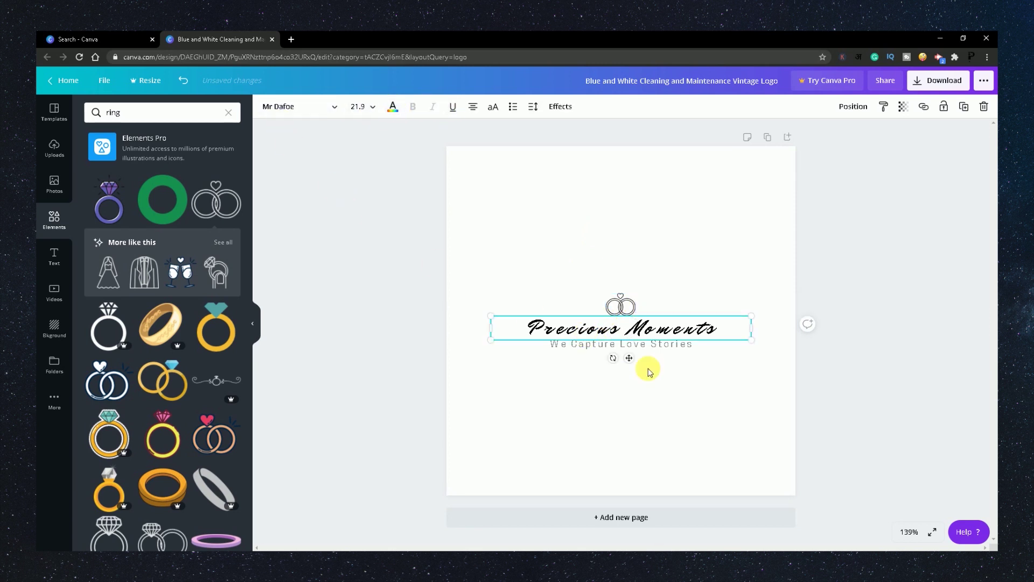
drag(499, 229, 748, 418)
click(836, 106)
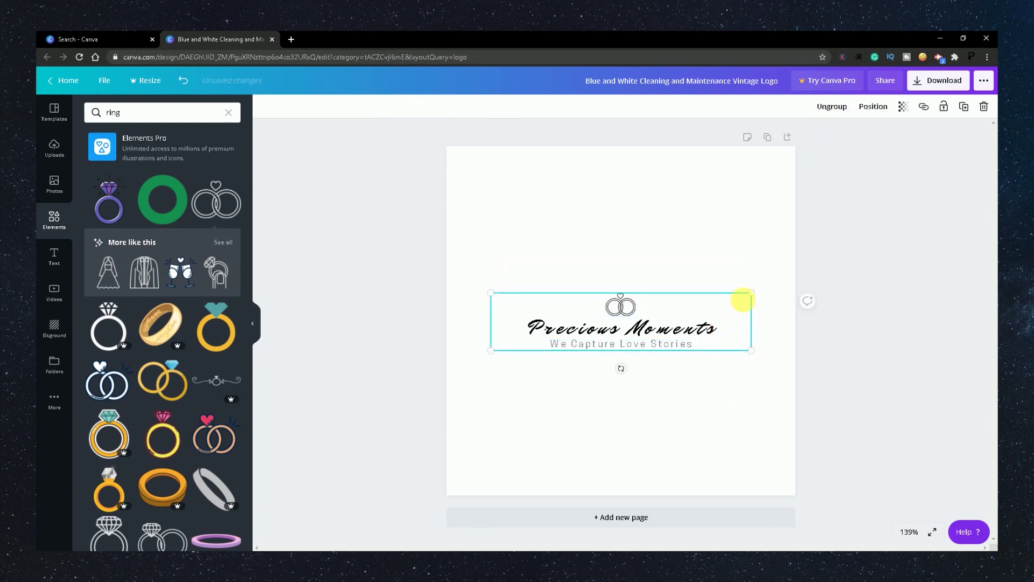
Step: Enlarge the grouped logo slightly and center it on the page
drag(758, 301, 785, 266)
mouse_move(712, 330)
mouse_down()
mouse_move(691, 341)
mouse_move(709, 342)
mouse_move(703, 337)
mouse_up()
drag(779, 359, 743, 335)
click(744, 413)
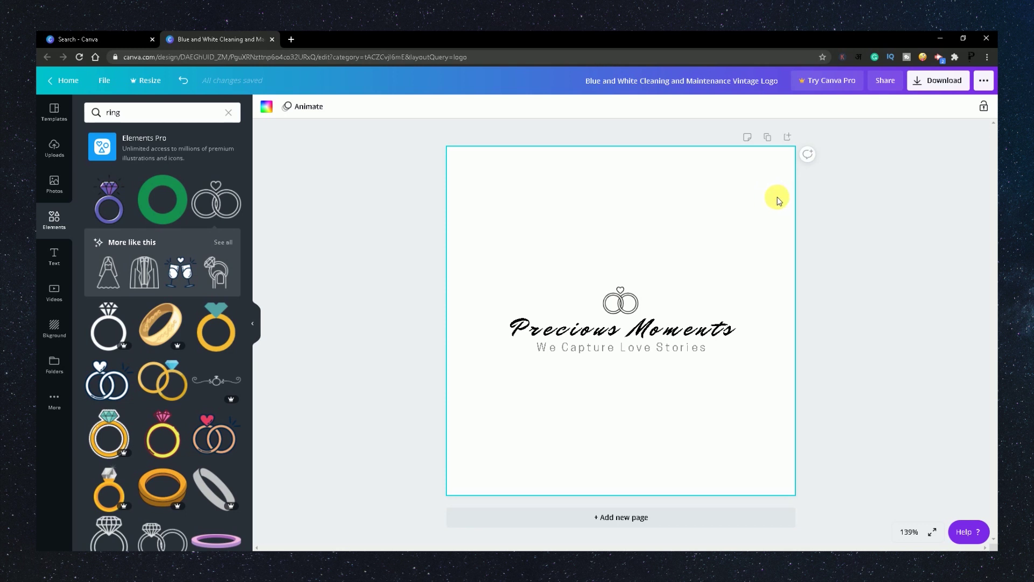
Step: Open an extra browser tab and start downloading the finished logo design as a PNG
click(935, 87)
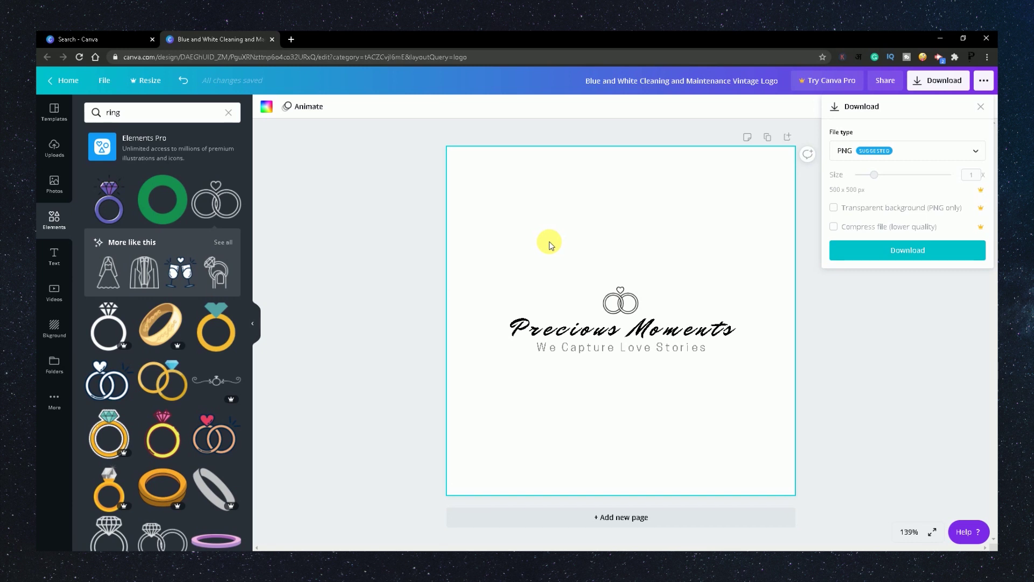
click(916, 176)
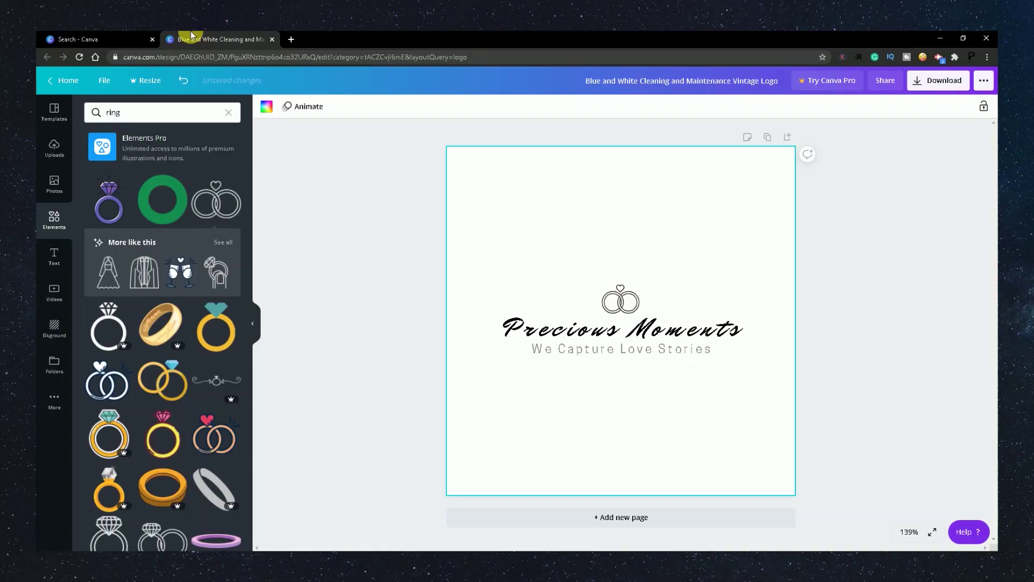
click(291, 39)
click(186, 35)
click(944, 81)
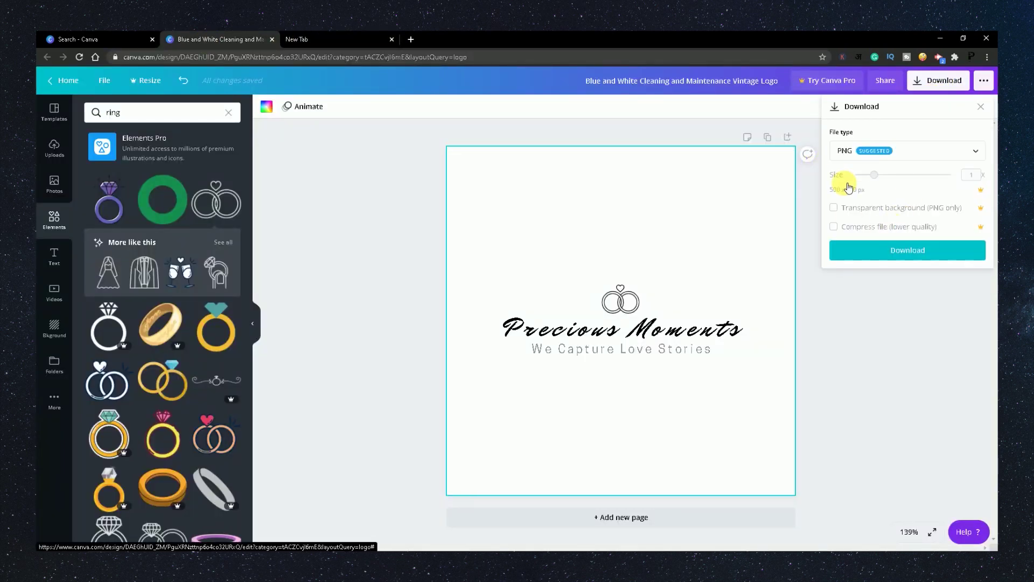
click(888, 256)
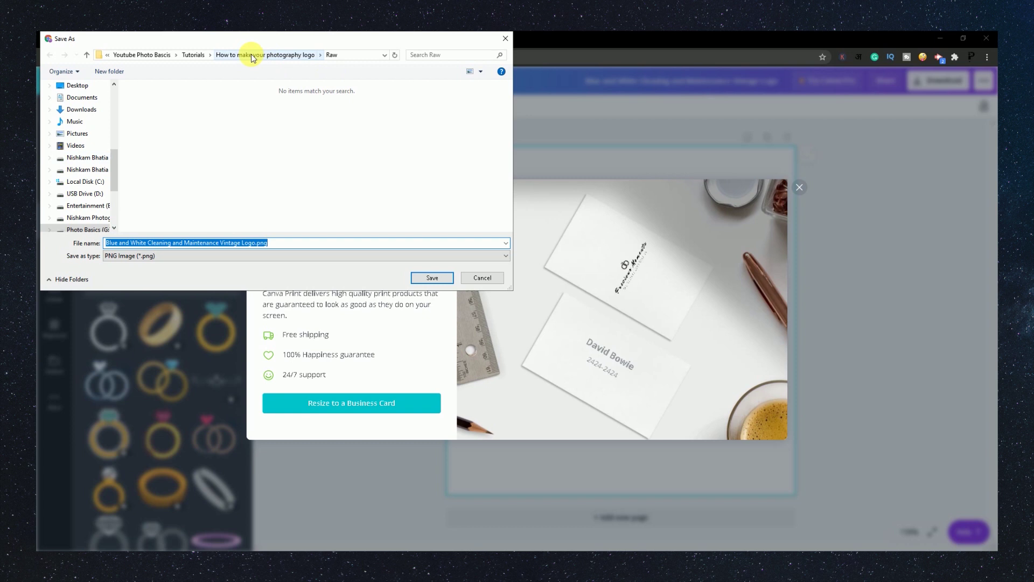
Step: Save the PNG in the Downloads folder under the file name "logo"
click(78, 109)
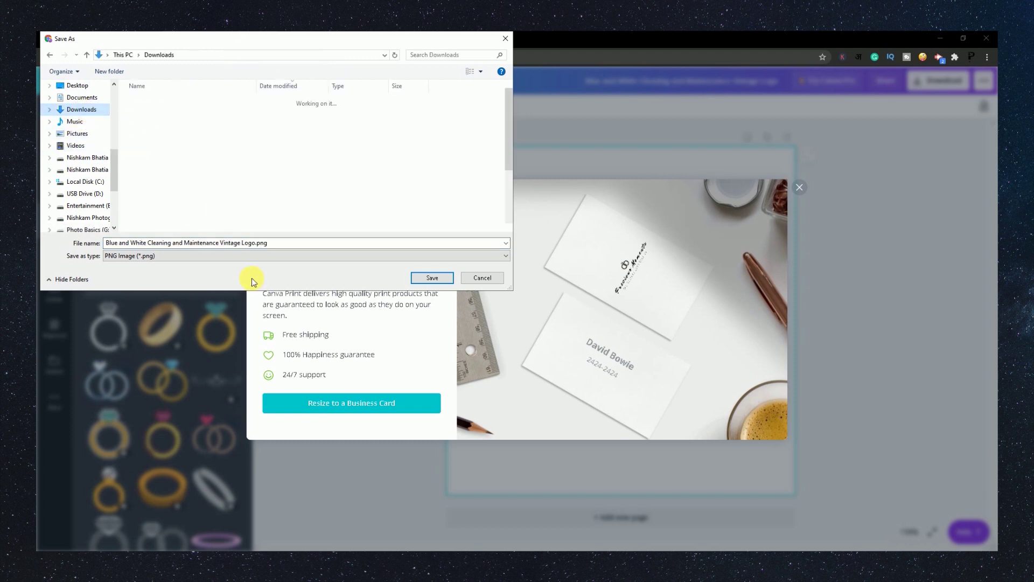
key(BackSpace)
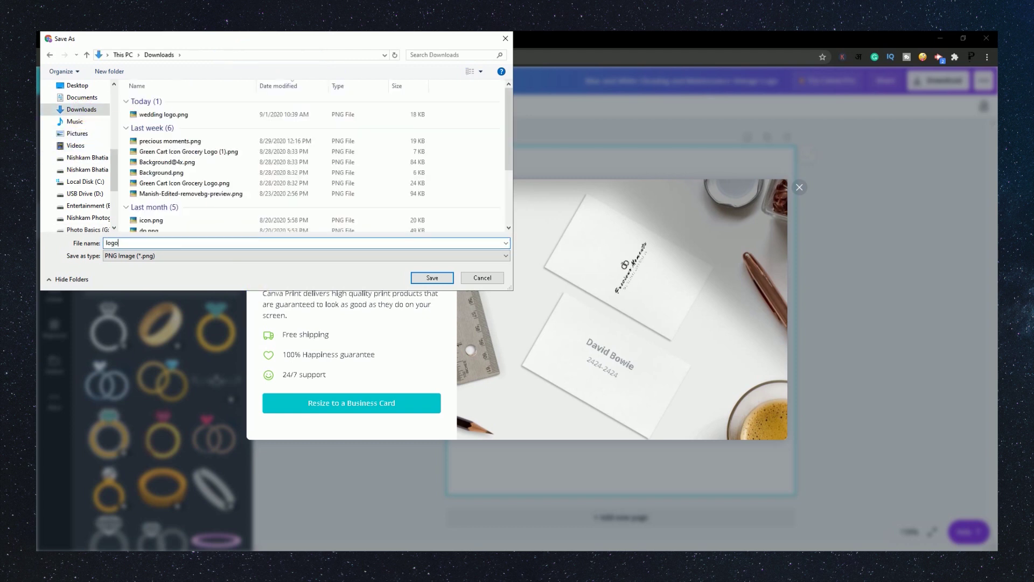
key(Return)
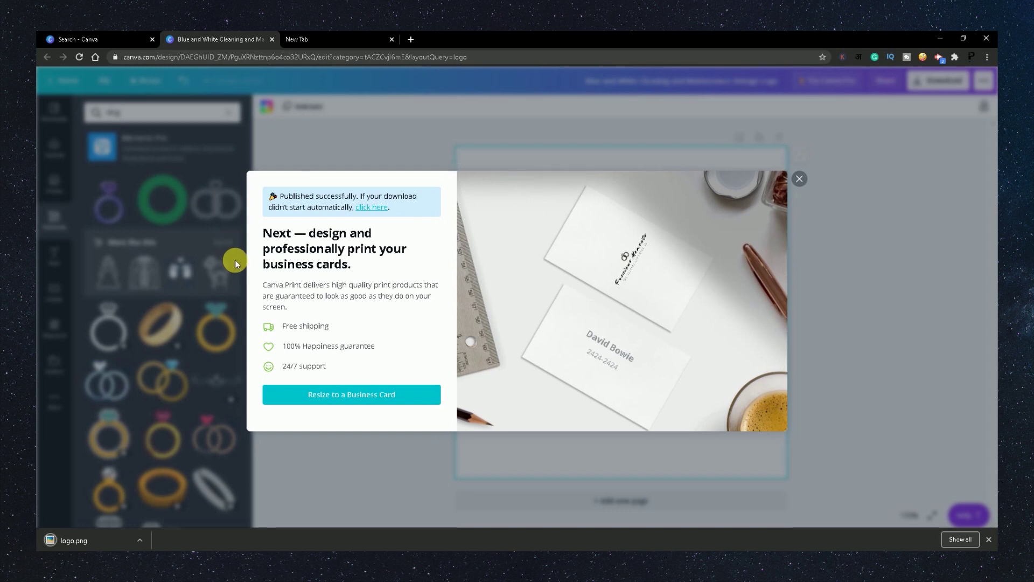
Step: Switch to Photopea in the spare browser tab and open the downloaded logo.png there
click(291, 38)
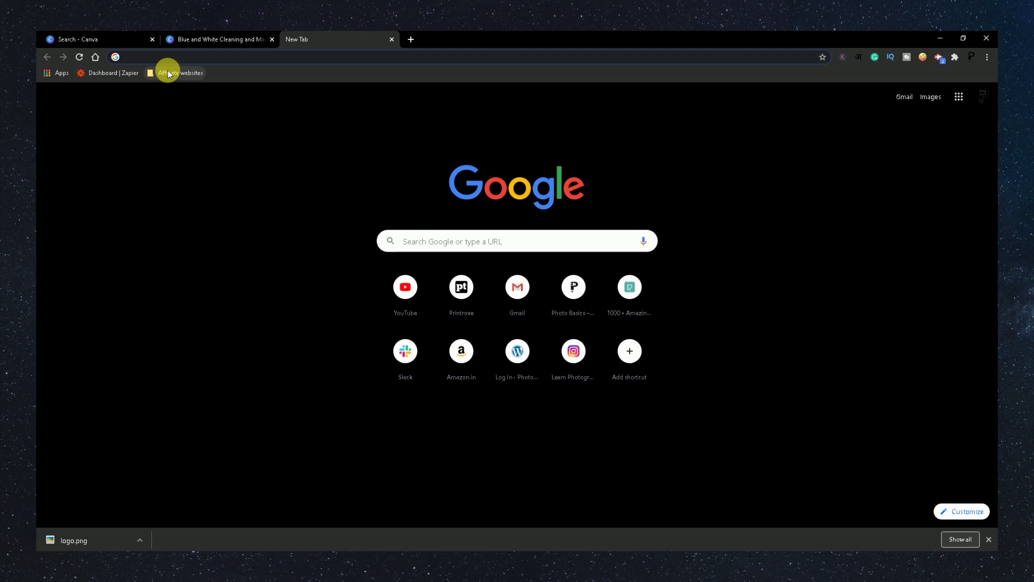
text(photopea)
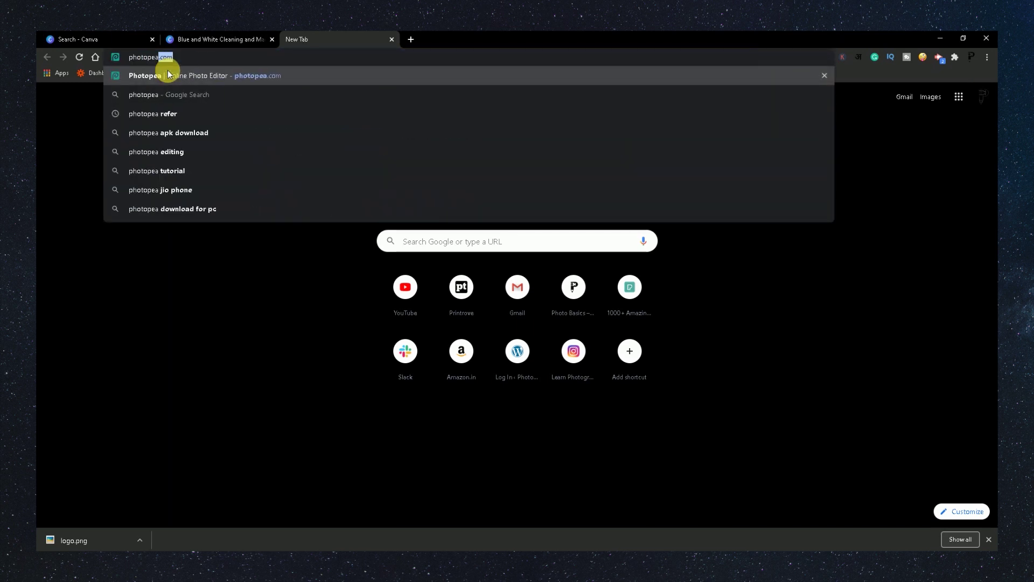
click(169, 74)
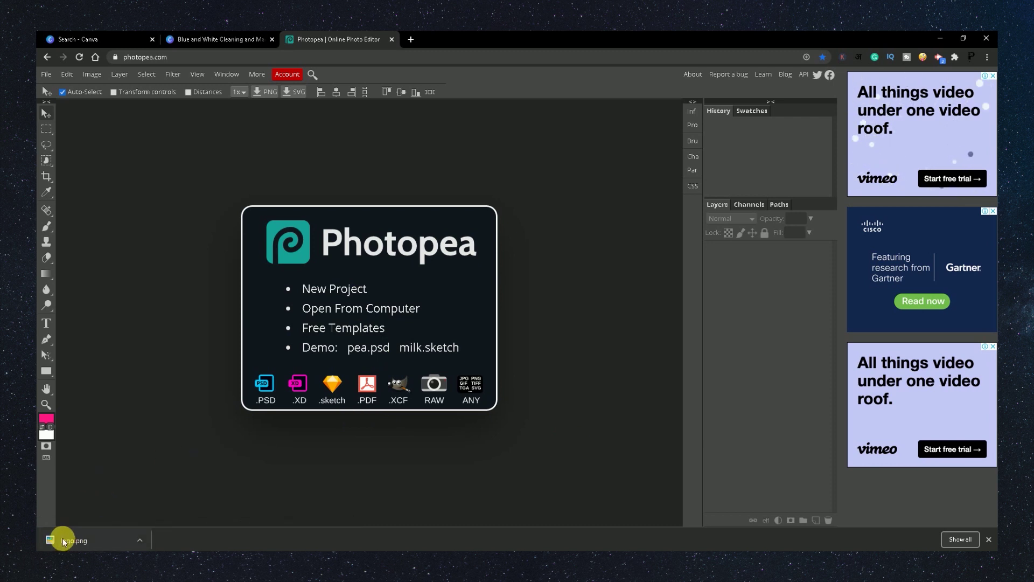
drag(51, 536, 172, 364)
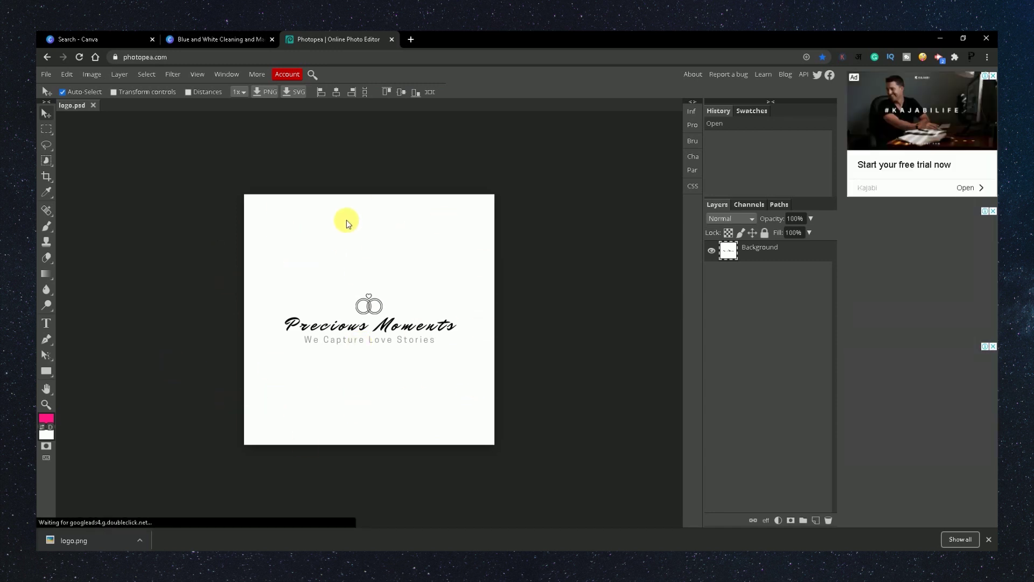
Step: Remove the logo's white background by selecting it with Color Range at fuzziness 50, clearing it and deselecting
click(144, 78)
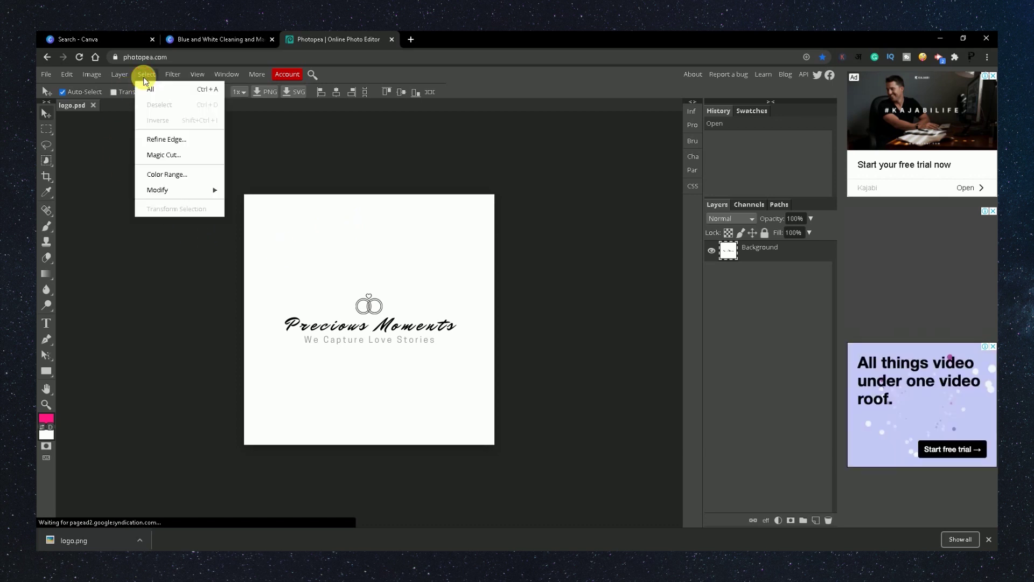
click(179, 174)
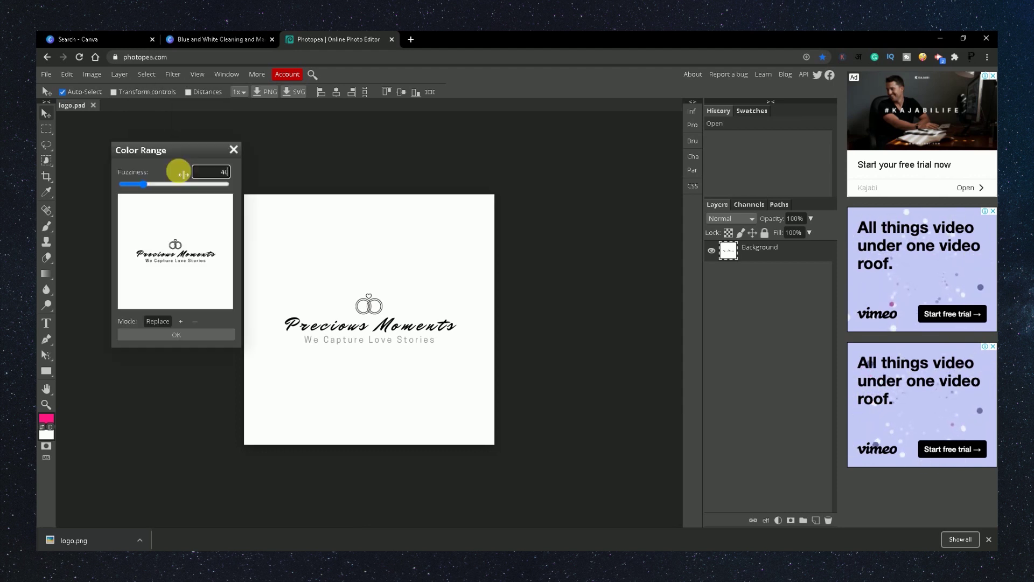
click(144, 186)
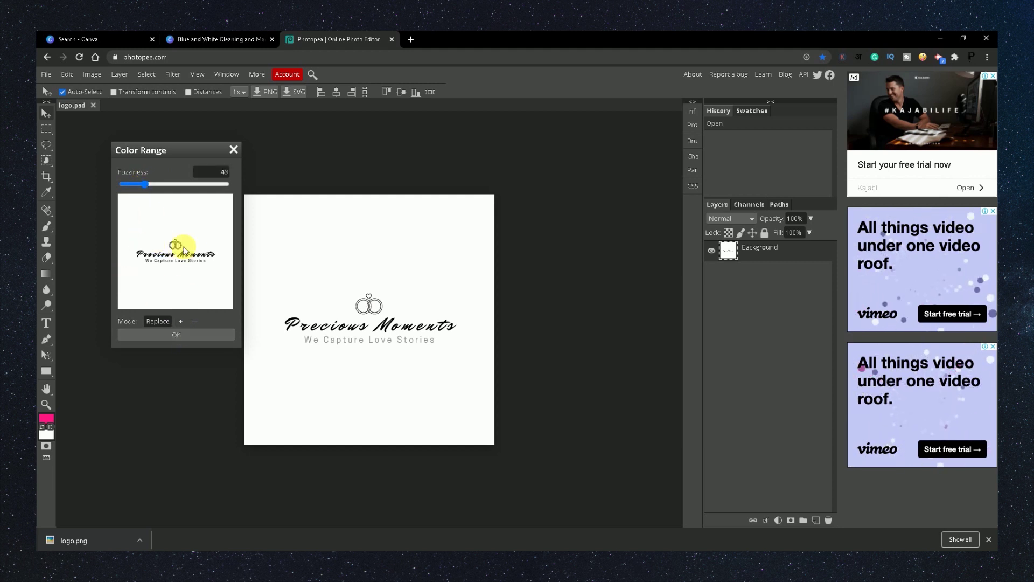
mouse_move(144, 191)
mouse_down()
mouse_move(105, 182)
mouse_move(149, 185)
mouse_up()
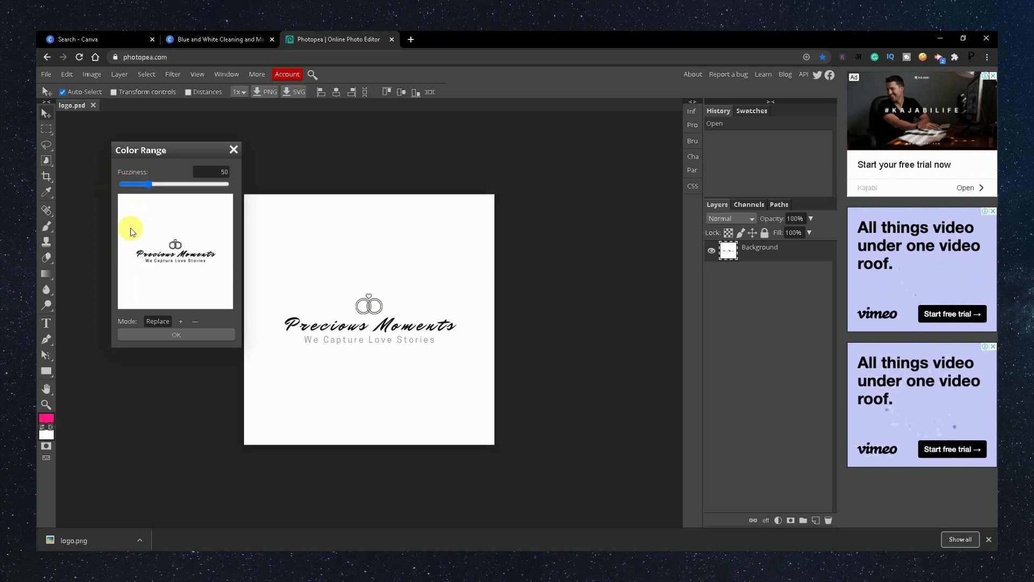
click(153, 339)
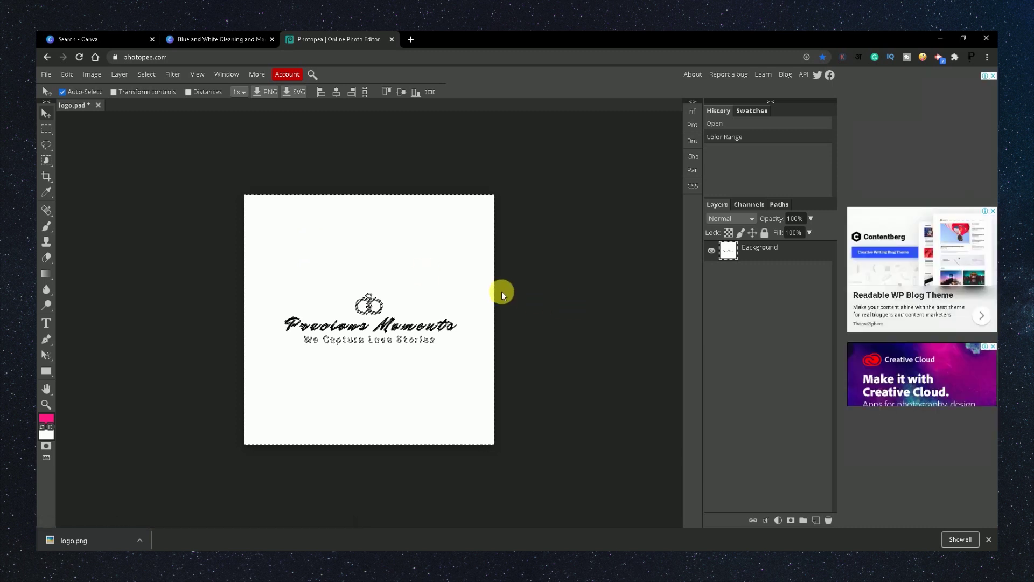
key(Delete)
key(ctrl+d)
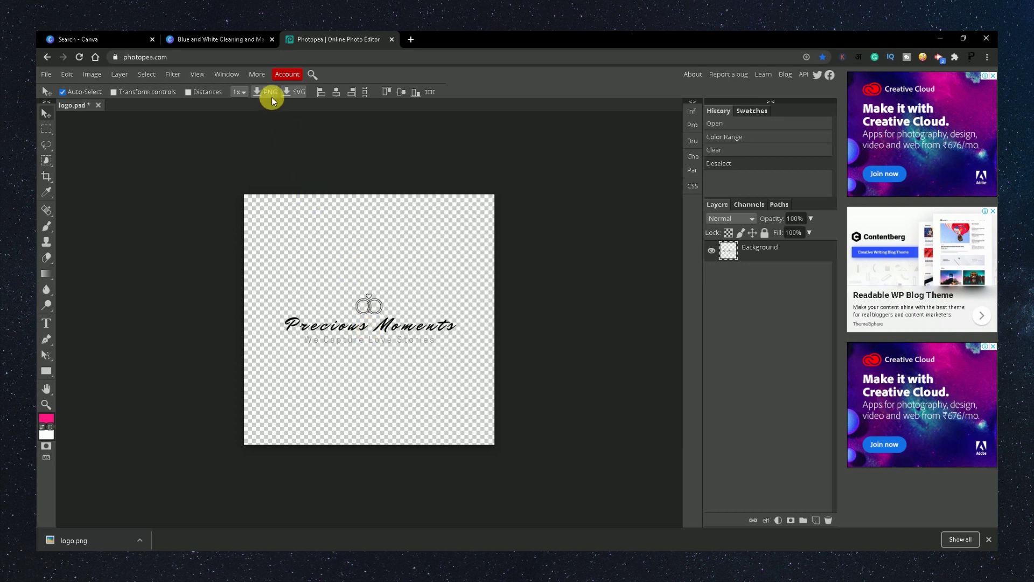
click(242, 92)
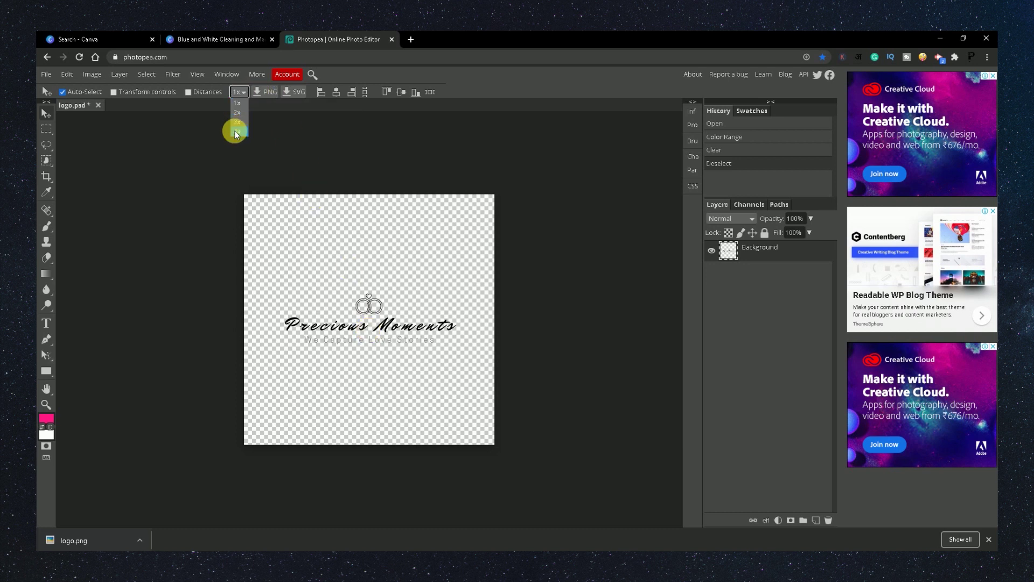
click(271, 118)
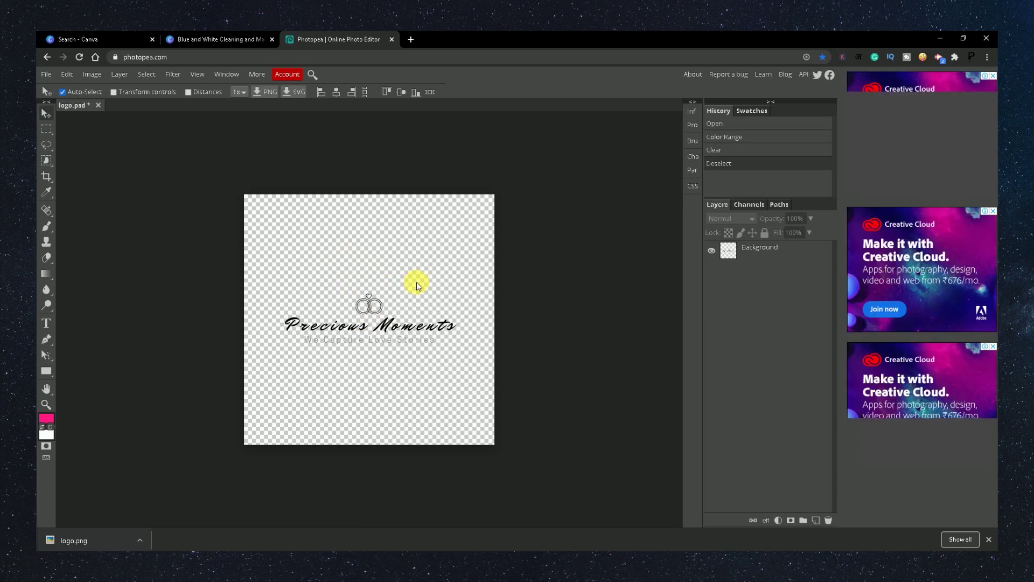
click(66, 76)
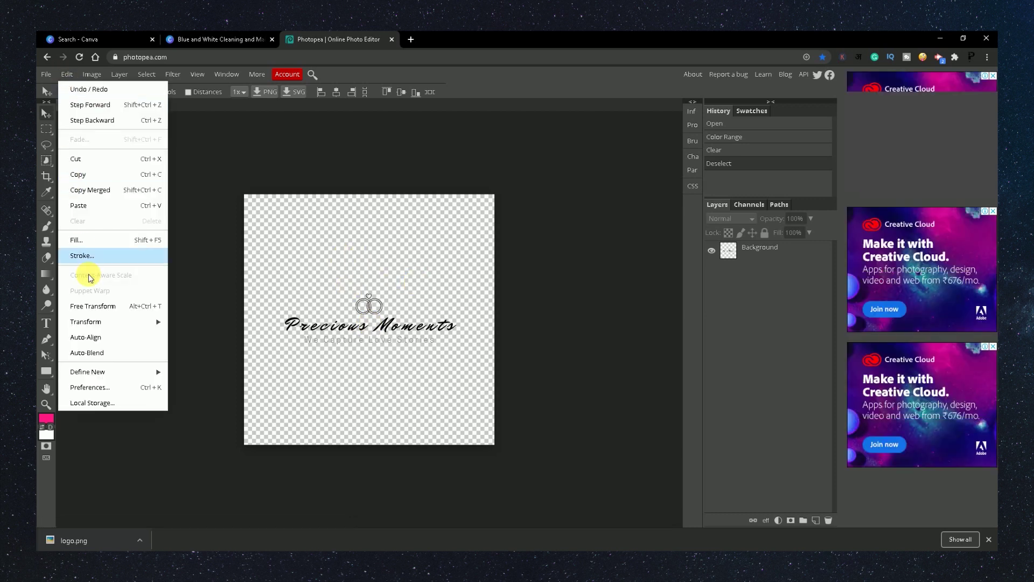
Step: Define the transparent logo as a new brush and select that logo brush for the Brush tool
mouse_move(91, 374)
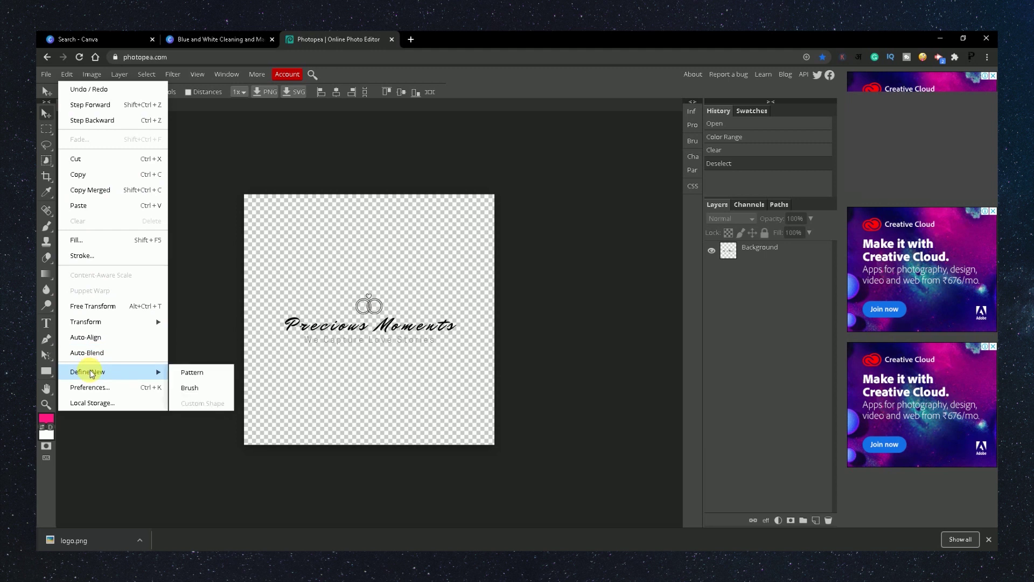
click(188, 388)
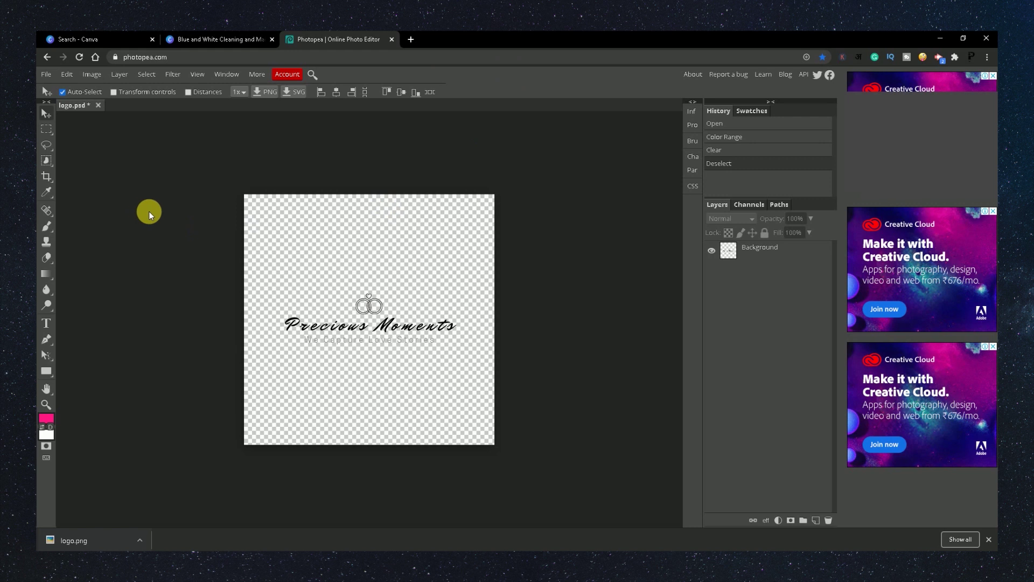
click(48, 226)
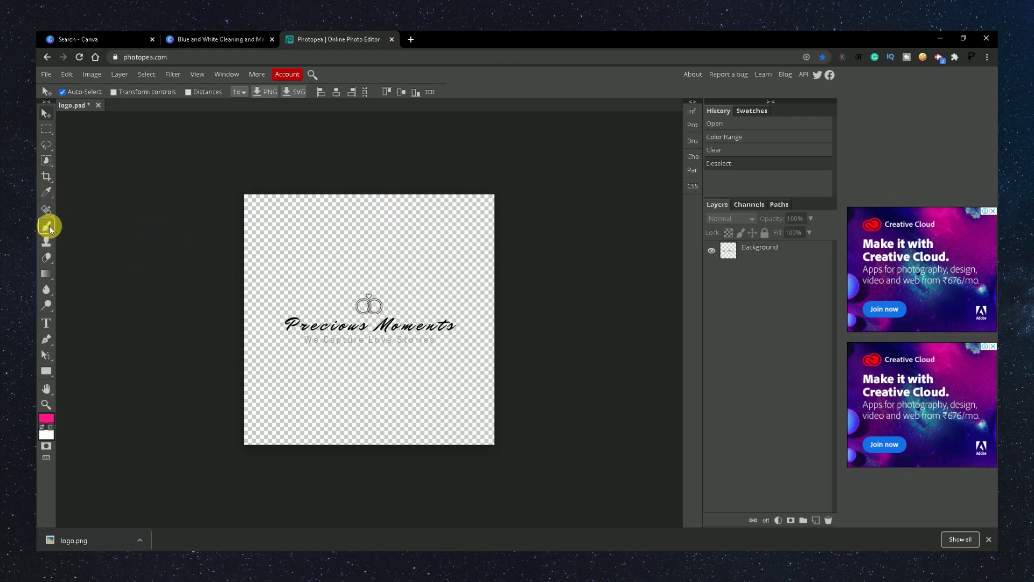
right_click(283, 238)
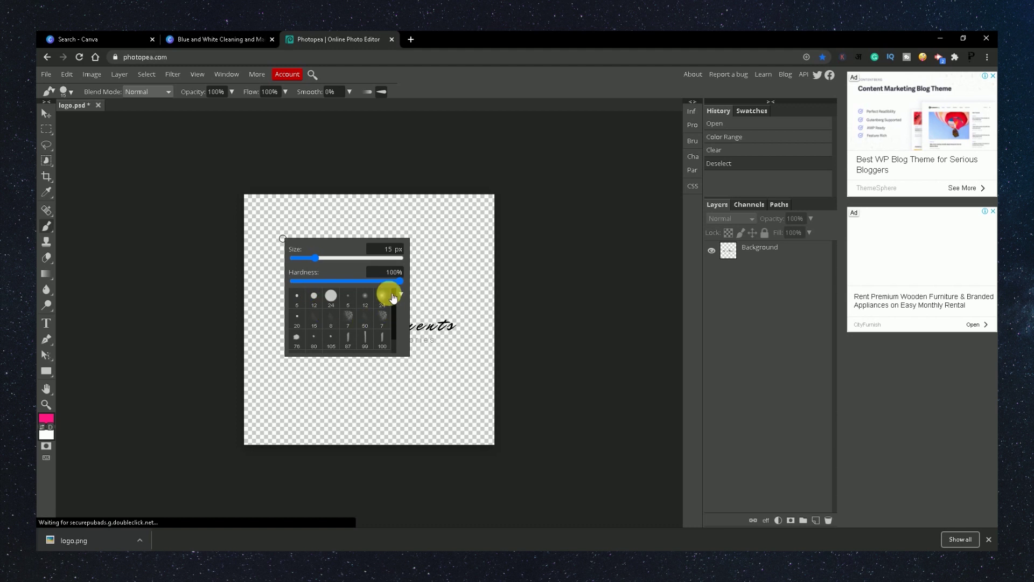
scroll(366, 316, down, 1)
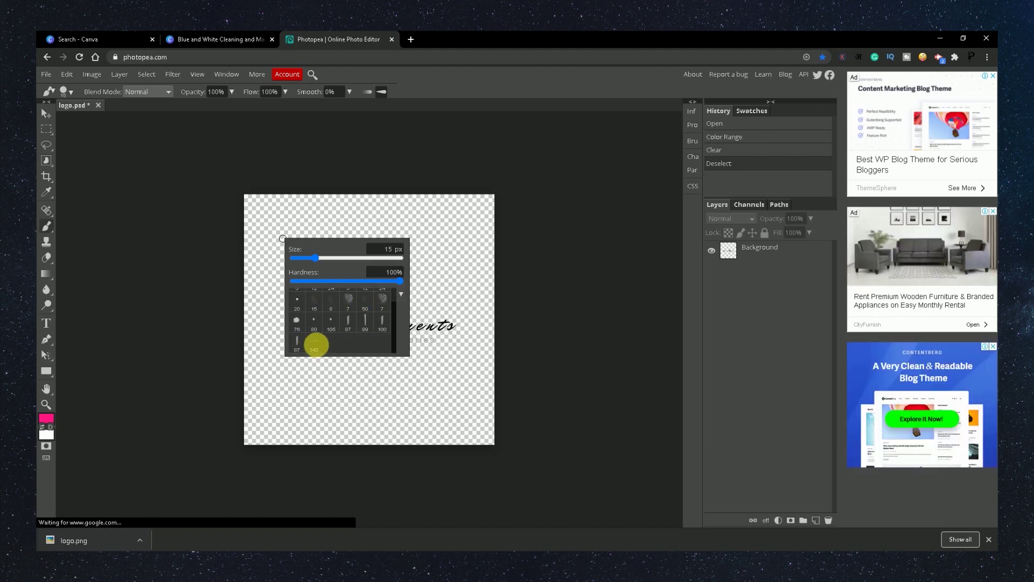
click(315, 345)
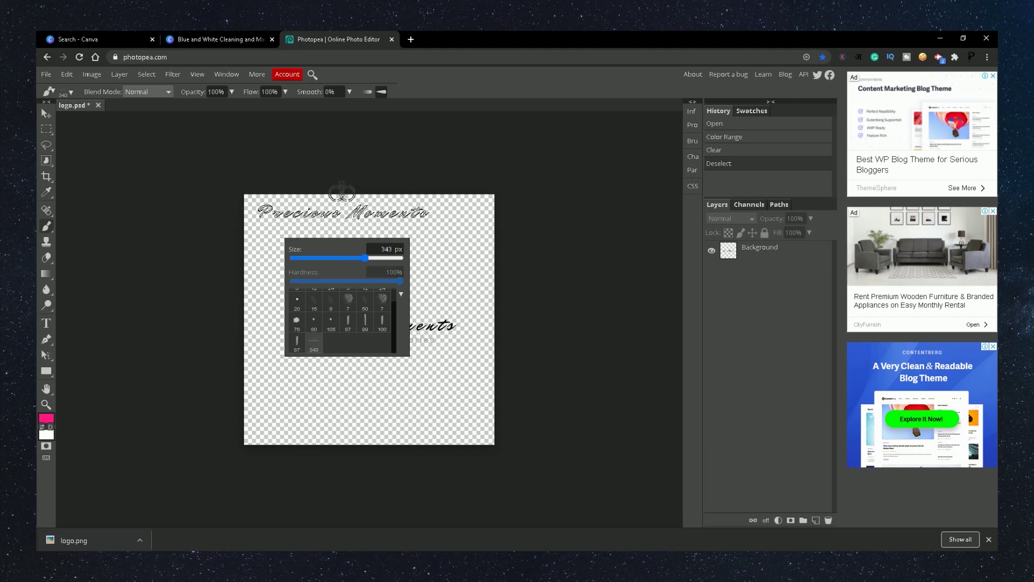
Step: Open the Pexels wedding couple photo (JPG) from the Downloads folder
click(46, 75)
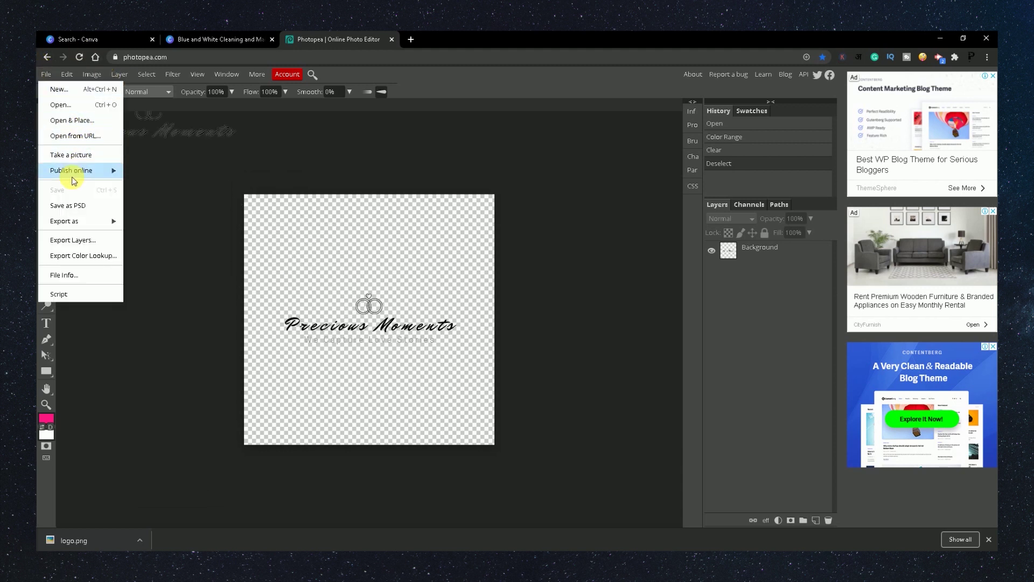
click(75, 106)
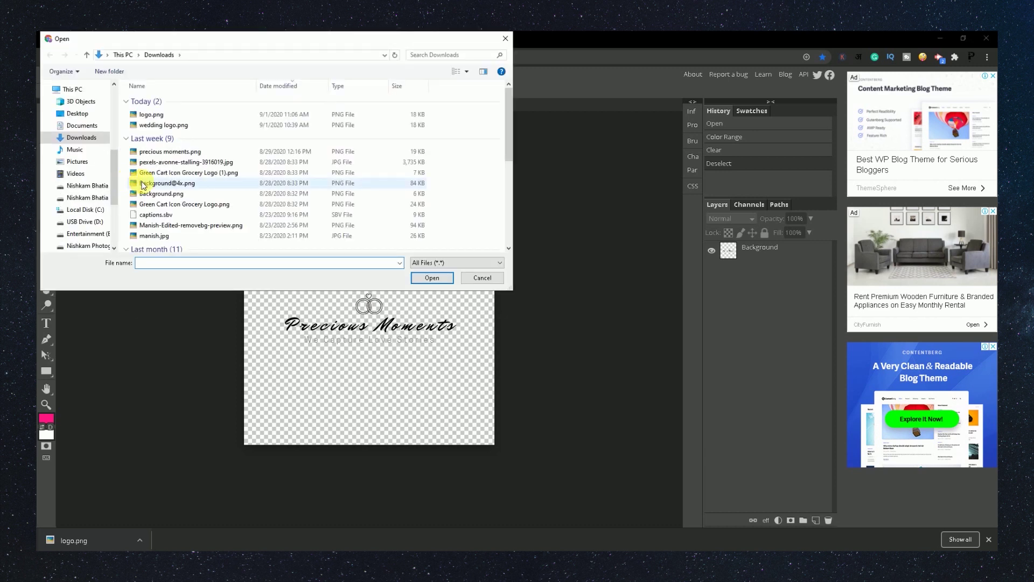
double_click(165, 162)
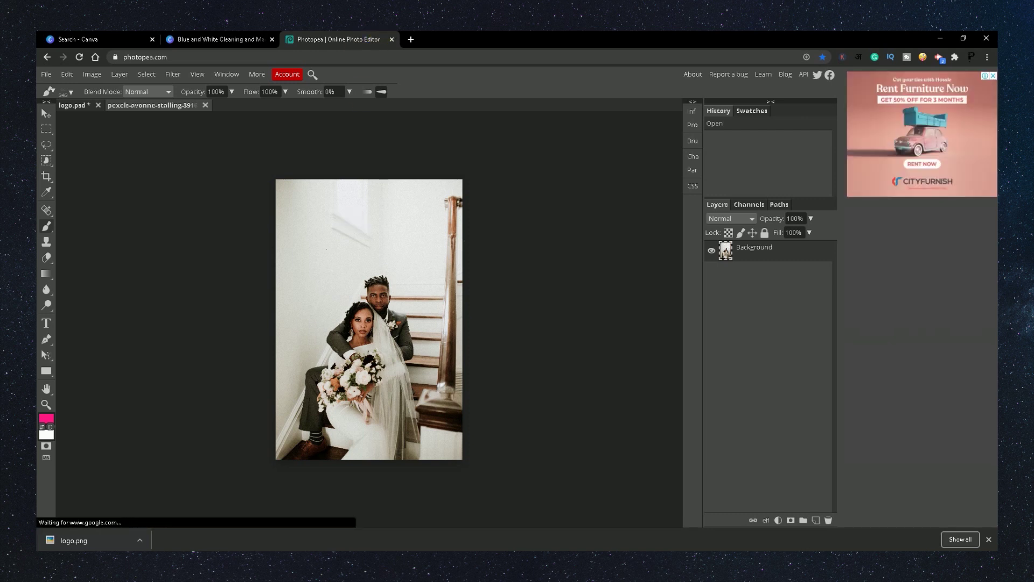
Step: Try stamping the logo brush at 1000 px in the photo's upper-left area, and undo the stamp
right_click(345, 247)
mouse_move(415, 257)
mouse_down()
mouse_move(454, 256)
mouse_move(431, 259)
mouse_move(707, 351)
mouse_up()
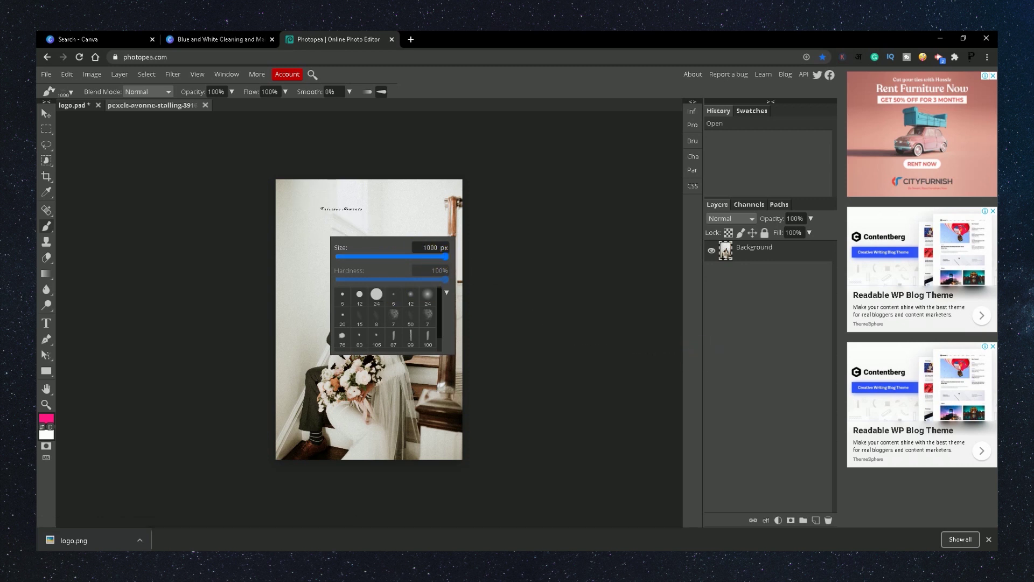
click(312, 200)
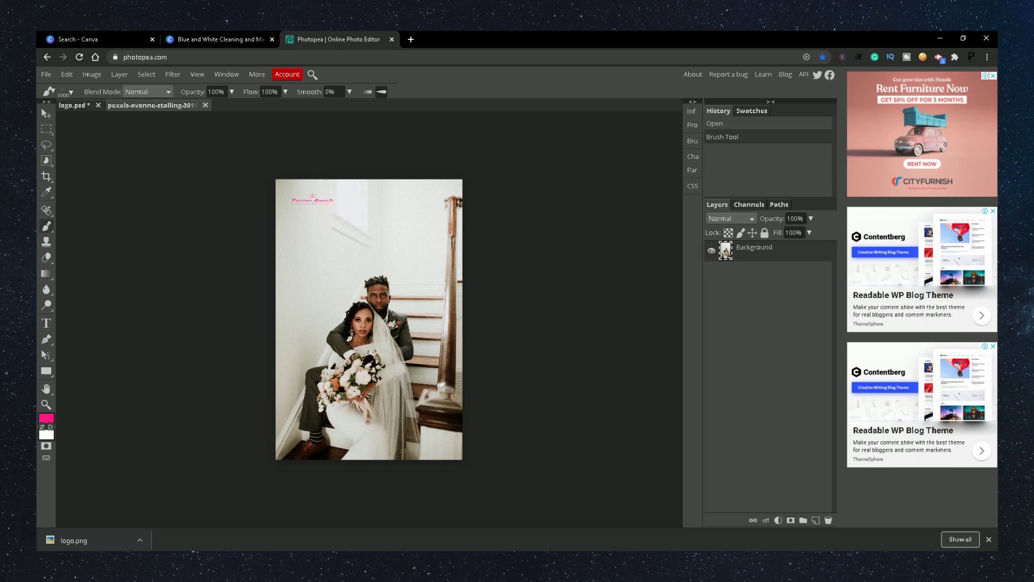
key(ctrl+z)
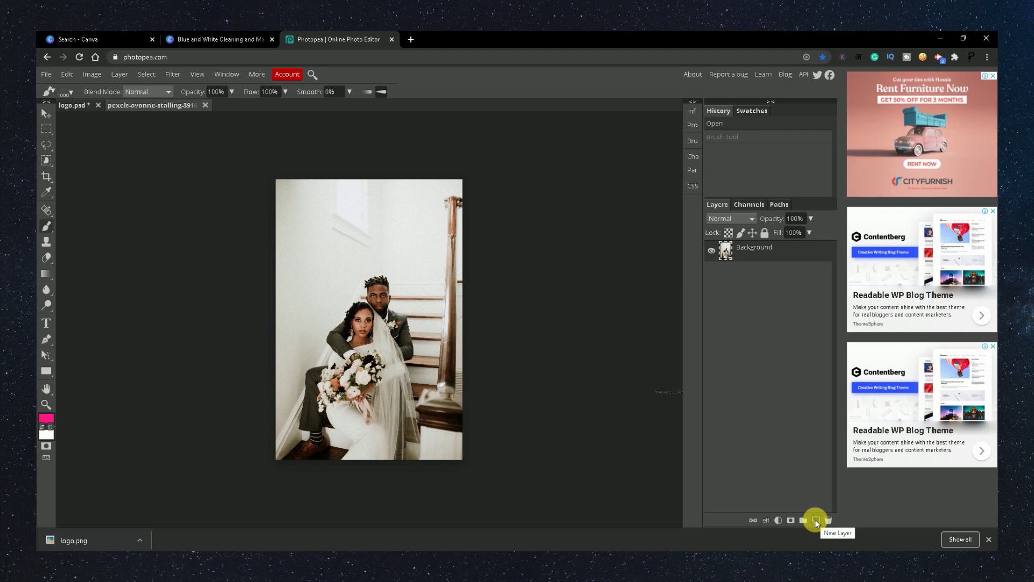
Step: Add a new layer above the photo and enlarge the logo brush to nearly the photo's width
click(816, 520)
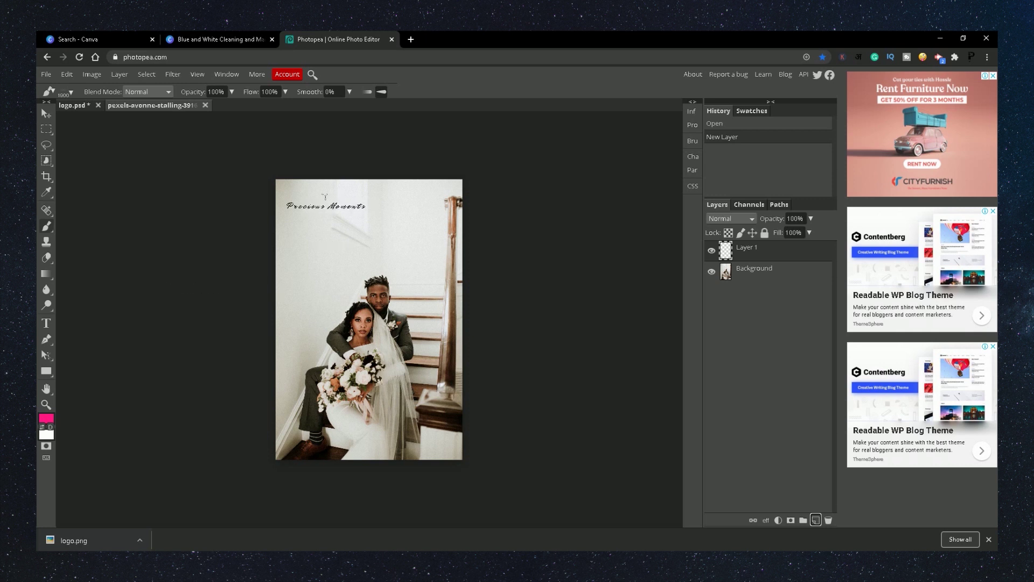
key(bracketright)
key(bracketright)
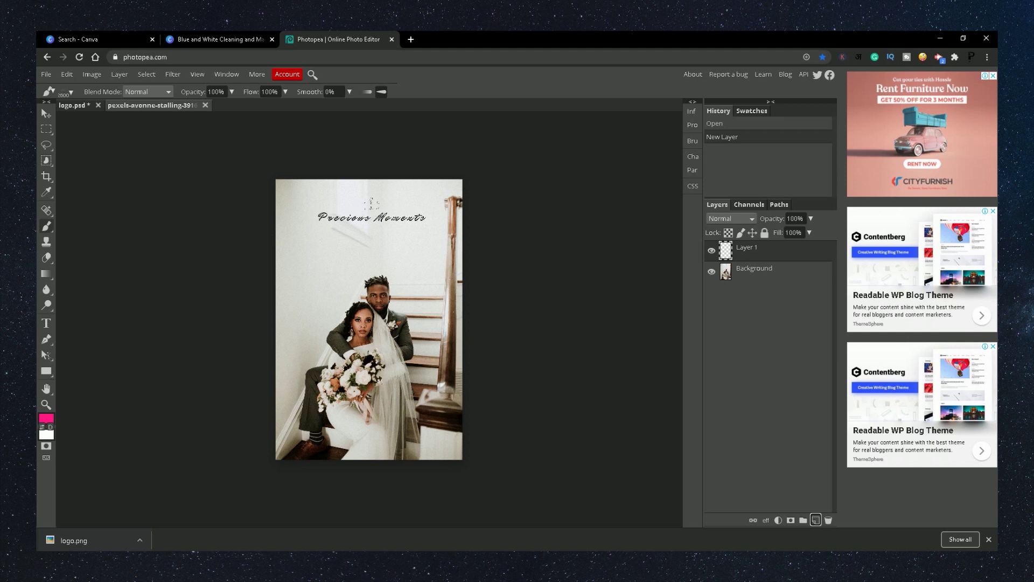
key(bracketright)
key(bracketright)
key(bracketright)
key(bracketright)
key(bracketright)
key(bracketright)
key(bracketright)
key(bracketright)
key(bracketright)
key(bracketright)
key(bracketright)
key(bracketleft)
key(bracketleft)
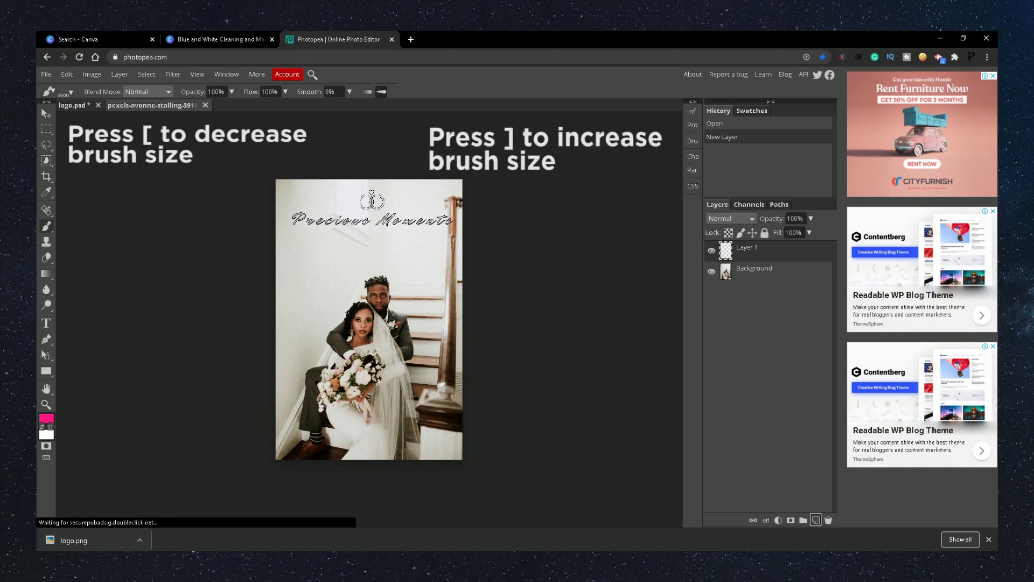
Step: Set the foreground color to dark gray 262626
click(46, 418)
click(144, 274)
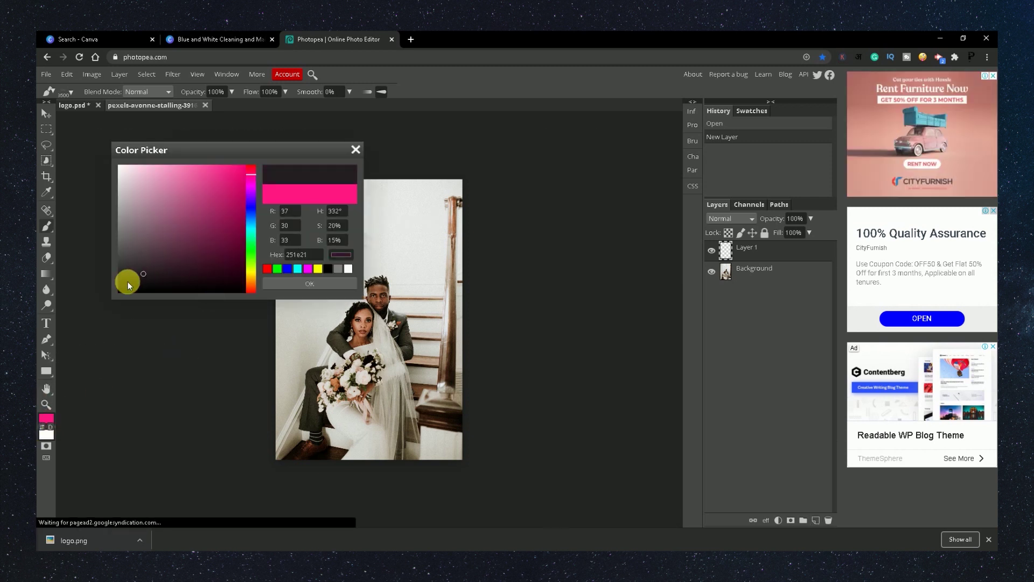
click(253, 241)
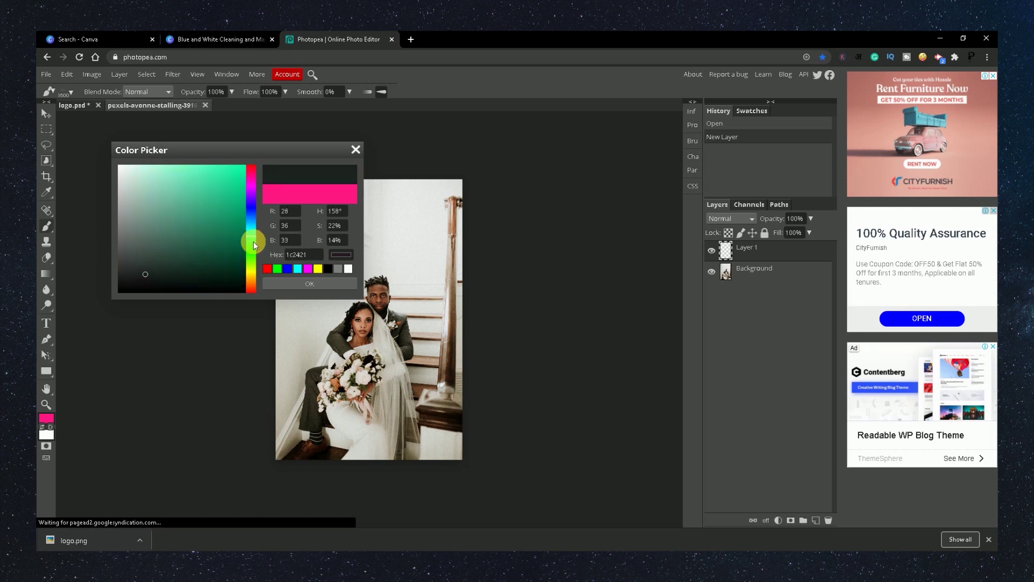
mouse_move(200, 247)
mouse_down()
mouse_move(222, 184)
mouse_move(101, 275)
mouse_up()
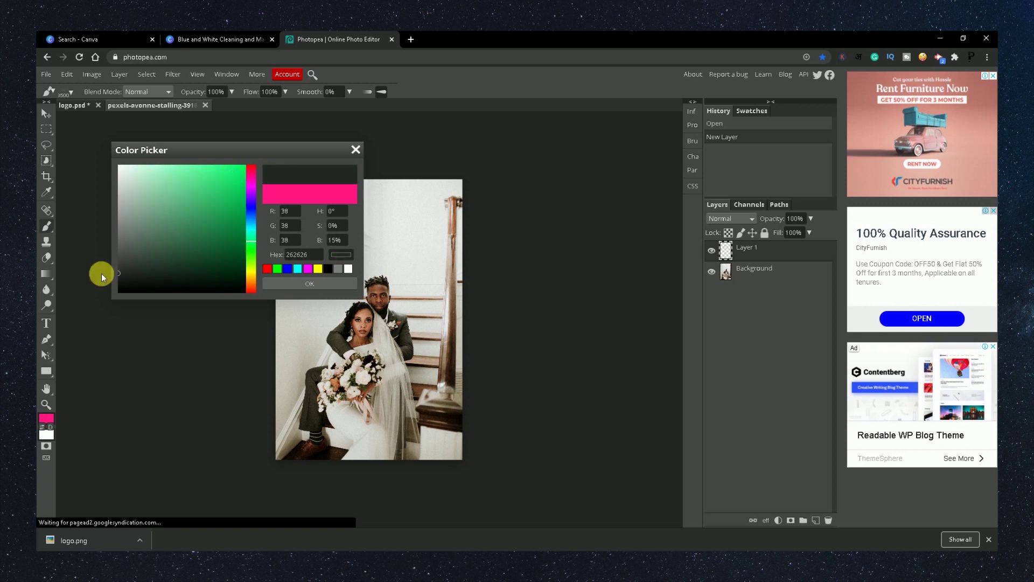
drag(249, 235, 250, 279)
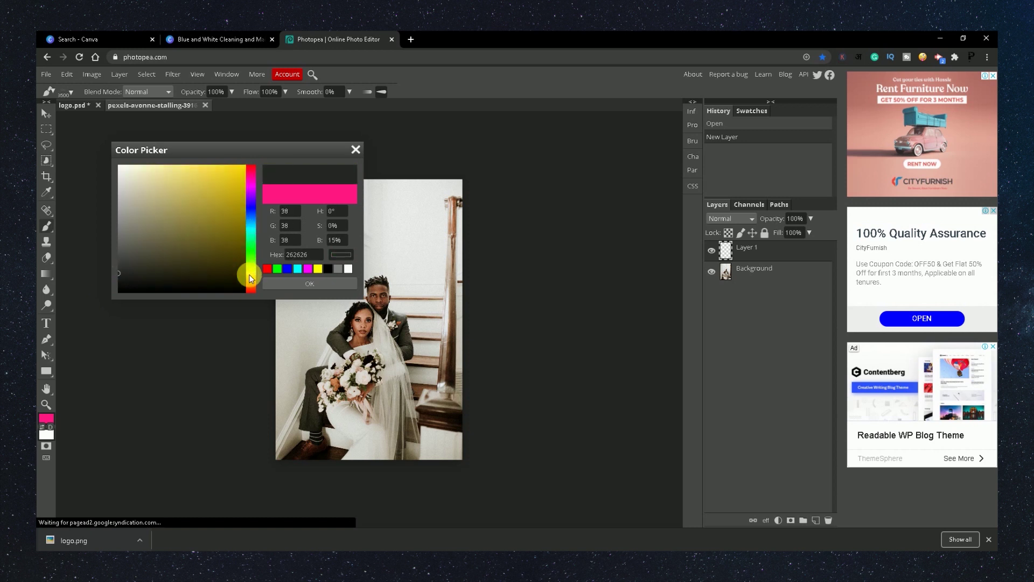
click(291, 284)
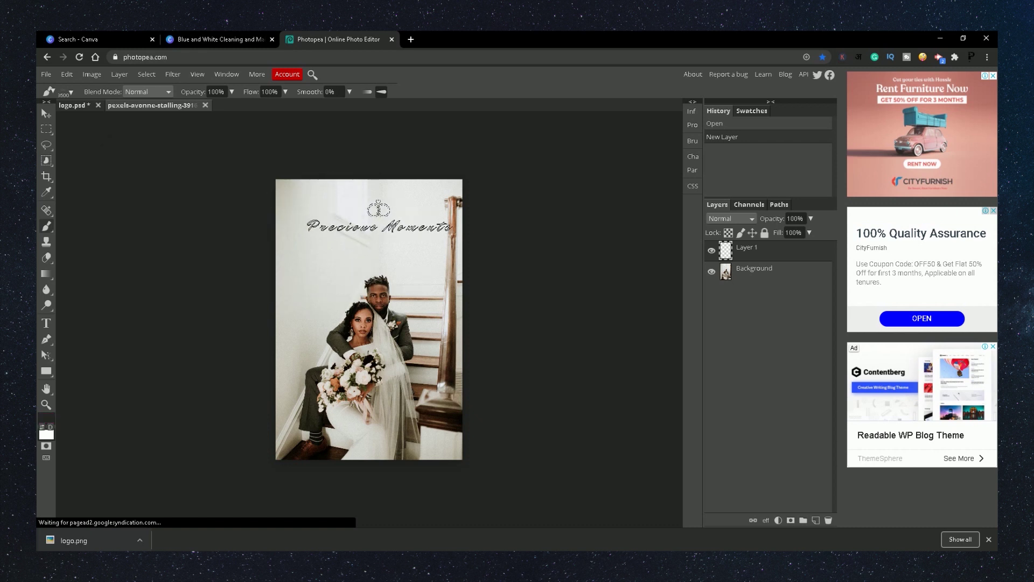
Step: Try stamping the enlarged dark gray logo across the upper part of the photo, and undo it
click(379, 221)
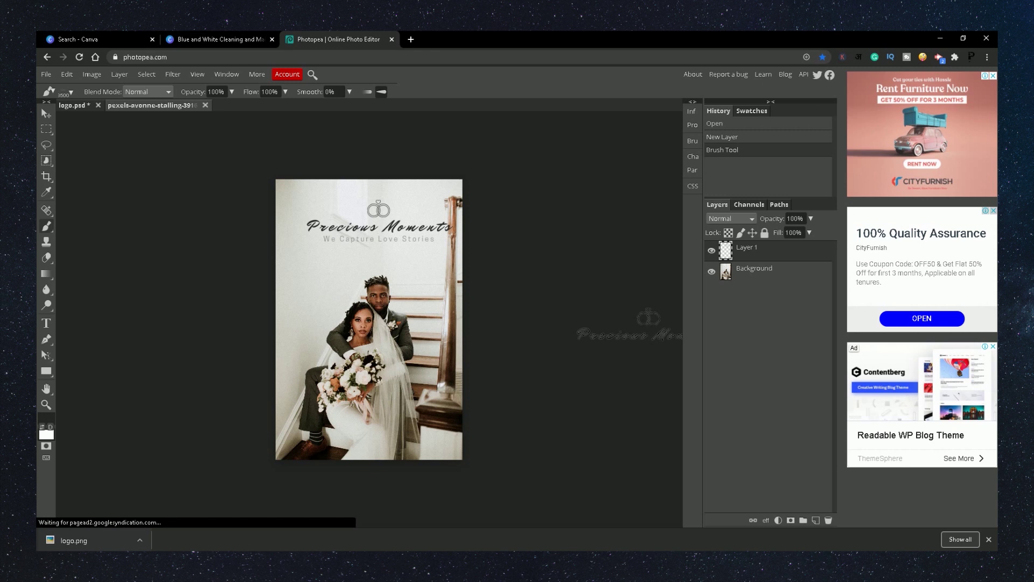
key(ctrl+z)
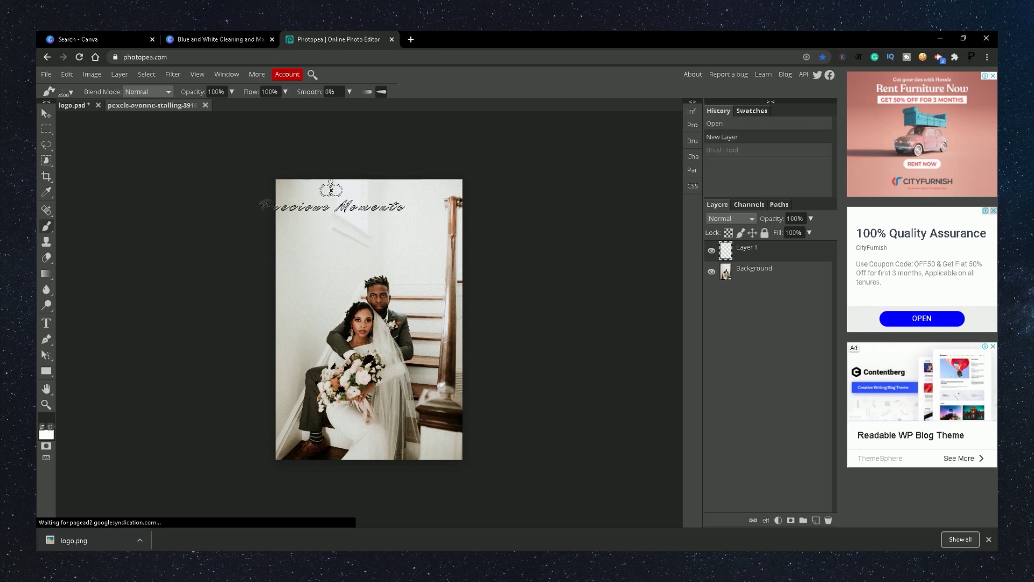
Step: Reduce the logo brush to 900 px and stamp the logo once in the photo's upper-left corner on the new layer
scroll(332, 206, up, 8)
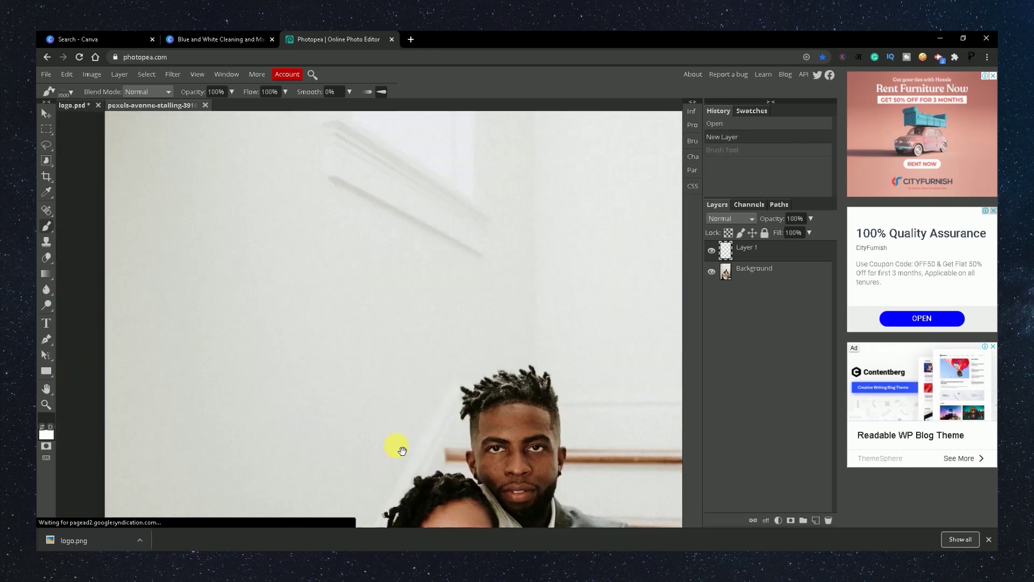
scroll(267, 344, up, 3)
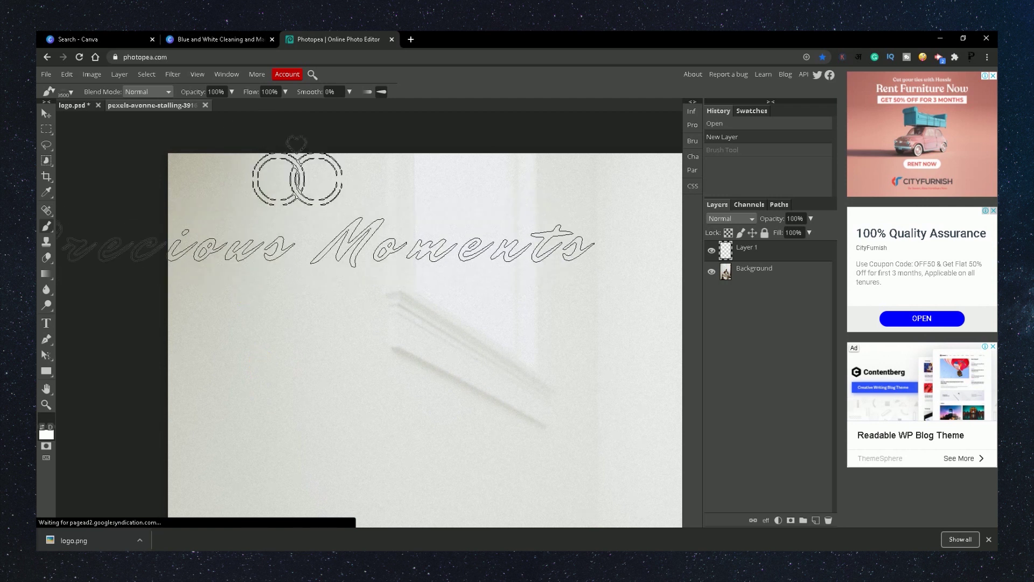
key(bracketleft)
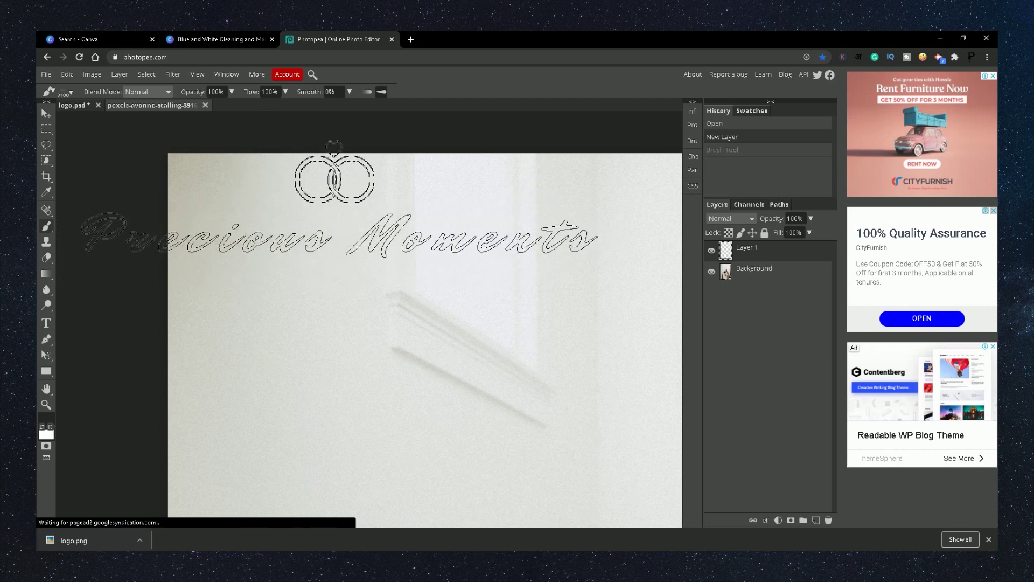
key(bracketleft)
key(bracketleft)
key(bracketleft)
key(bracketleft)
key(bracketleft)
key(bracketleft)
key(bracketleft)
key(bracketleft)
key(bracketleft)
key(bracketleft)
key(bracketleft)
key(bracketleft)
key(bracketleft)
key(bracketleft)
key(bracketleft)
key(bracketleft)
key(bracketleft)
key(bracketleft)
key(bracketleft)
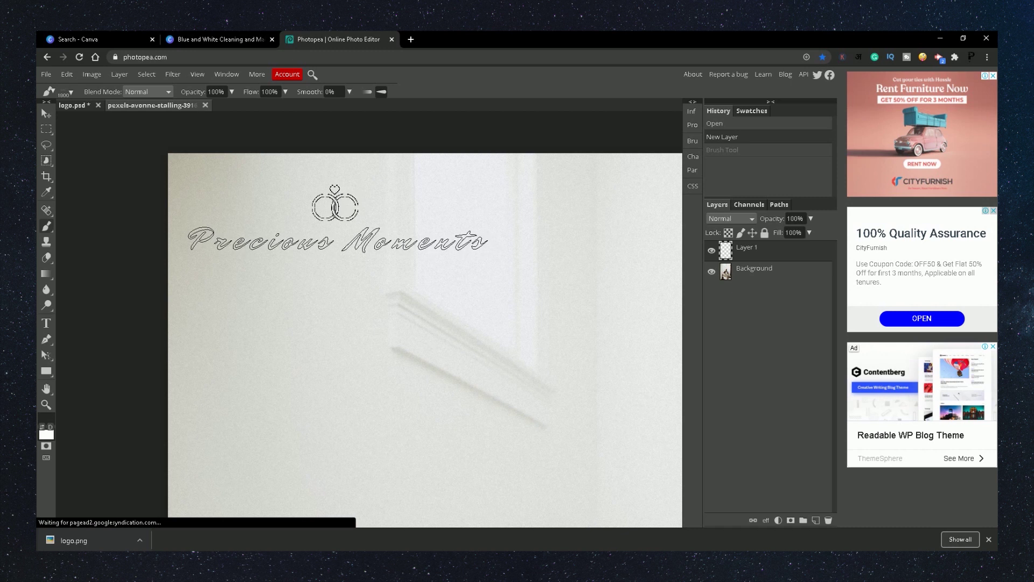
key(bracketleft)
key(bracketleft)
key(bracketleft)
key(bracketleft)
key(bracketleft)
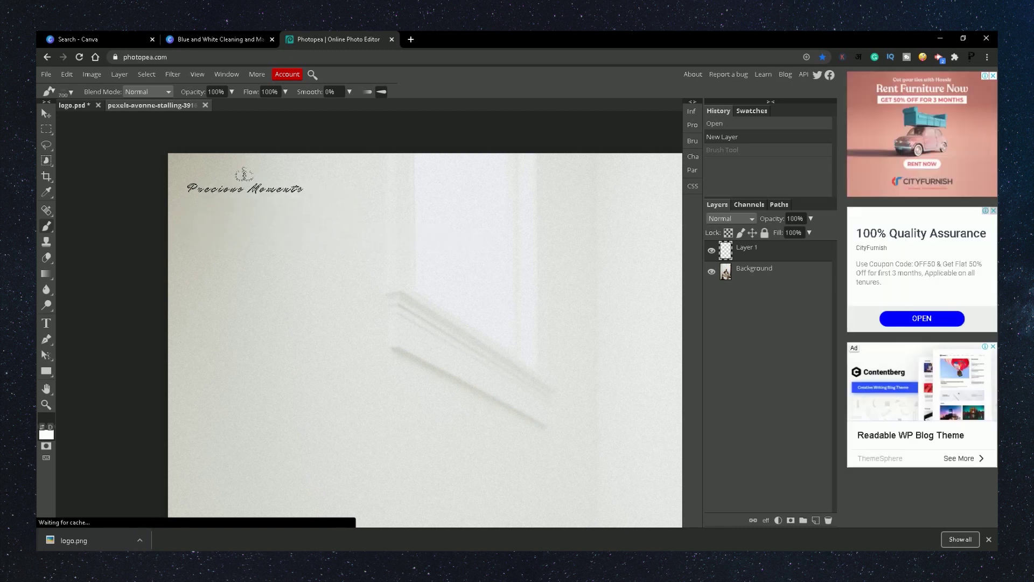
key(bracketright)
key(bracketright)
click(257, 190)
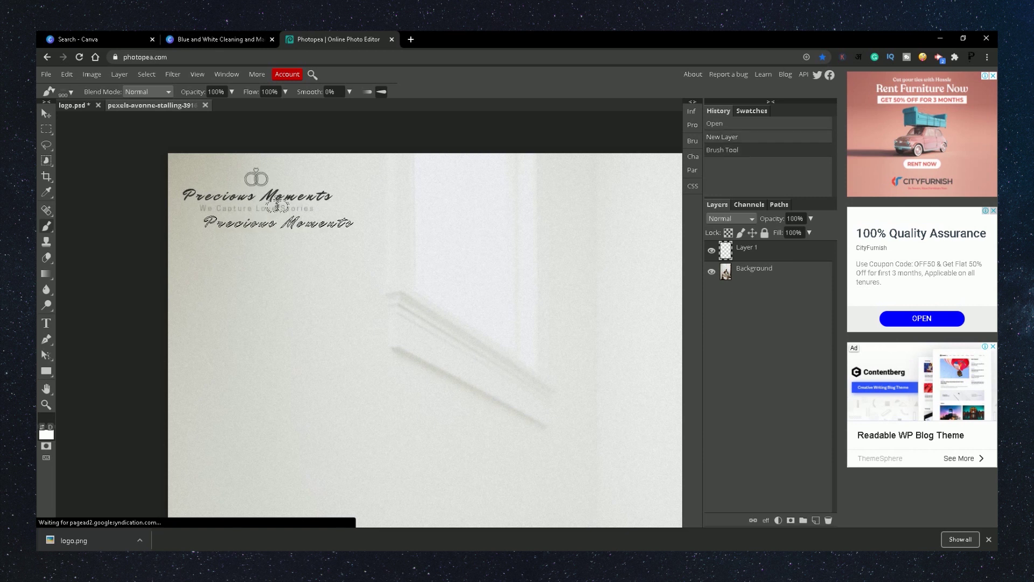
drag(570, 407, 422, 318)
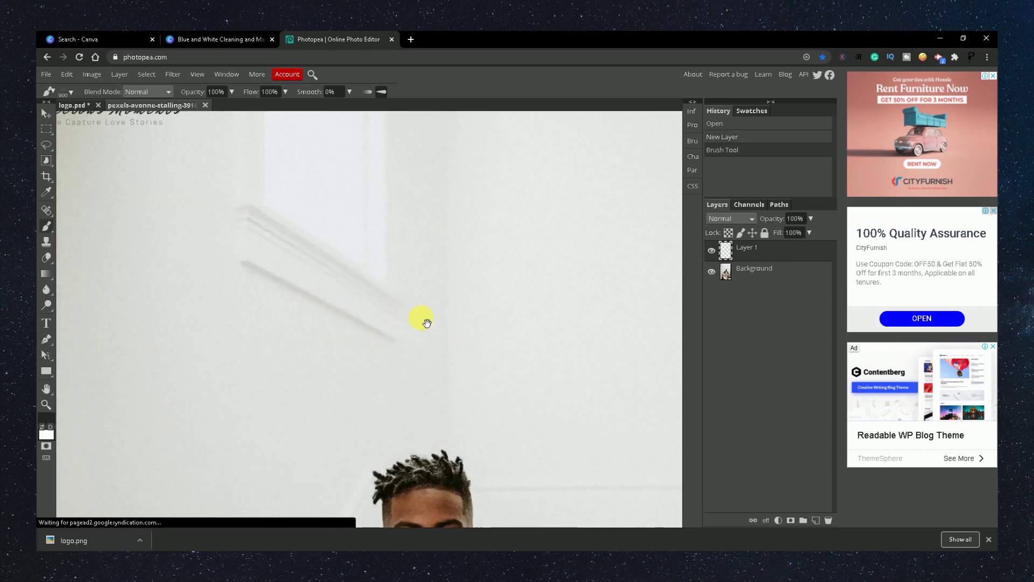
scroll(423, 319, down, 5)
scroll(421, 318, up, 5)
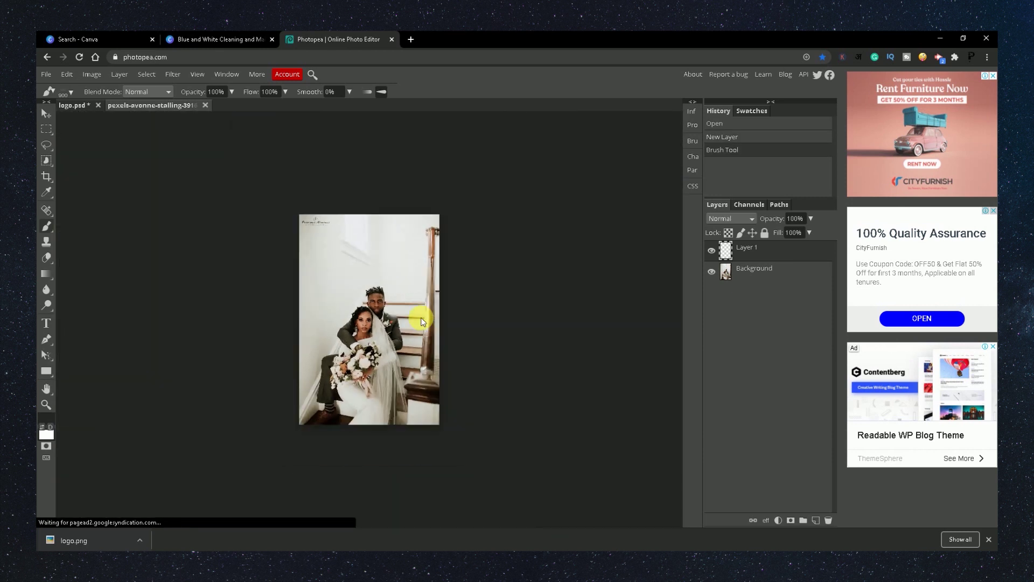
scroll(406, 302, up, 3)
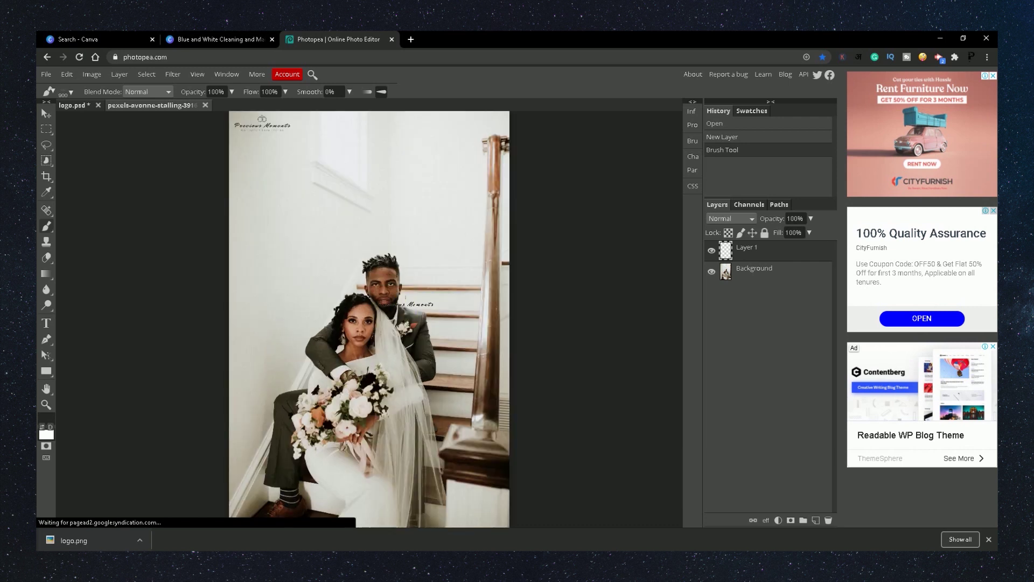